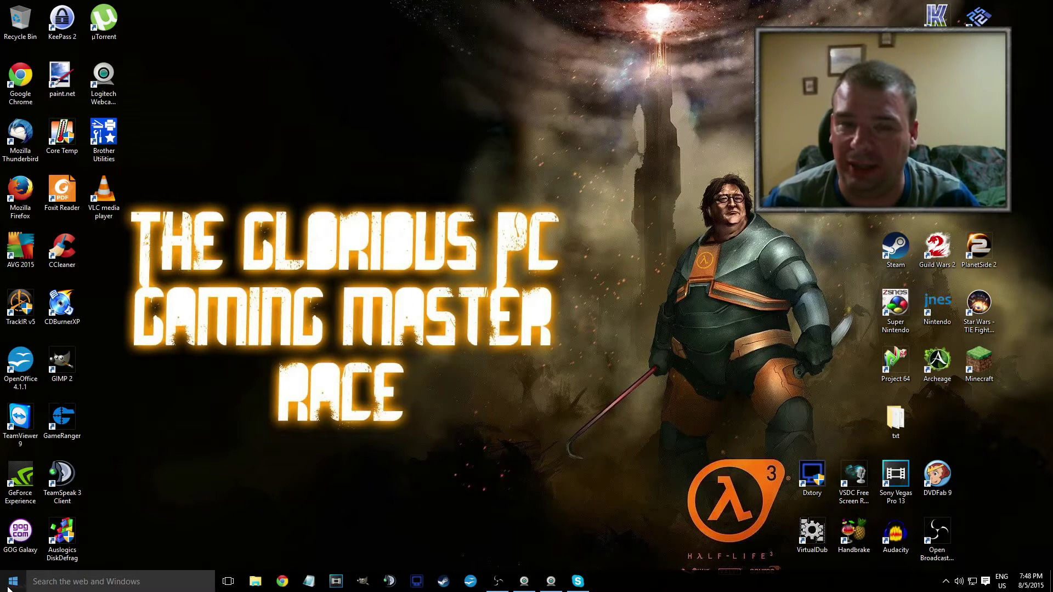
# Step: Open the Windows 10 Start menu from the taskbar
pyautogui.click(12, 582)
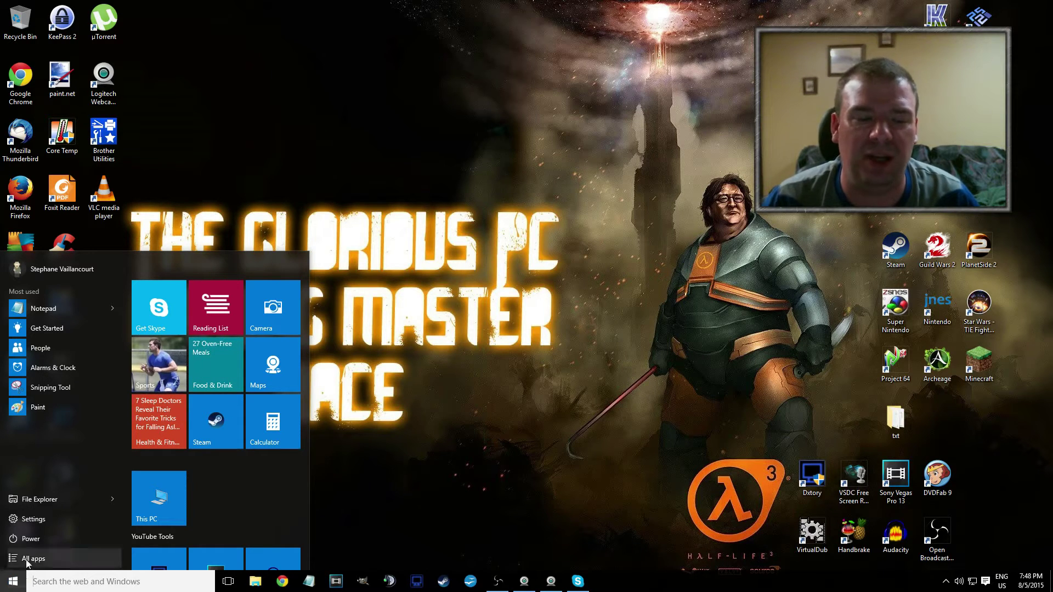
# Step: Launch Settings and go to Update & security's Windows Update Advanced options page
pyautogui.click(28, 519)
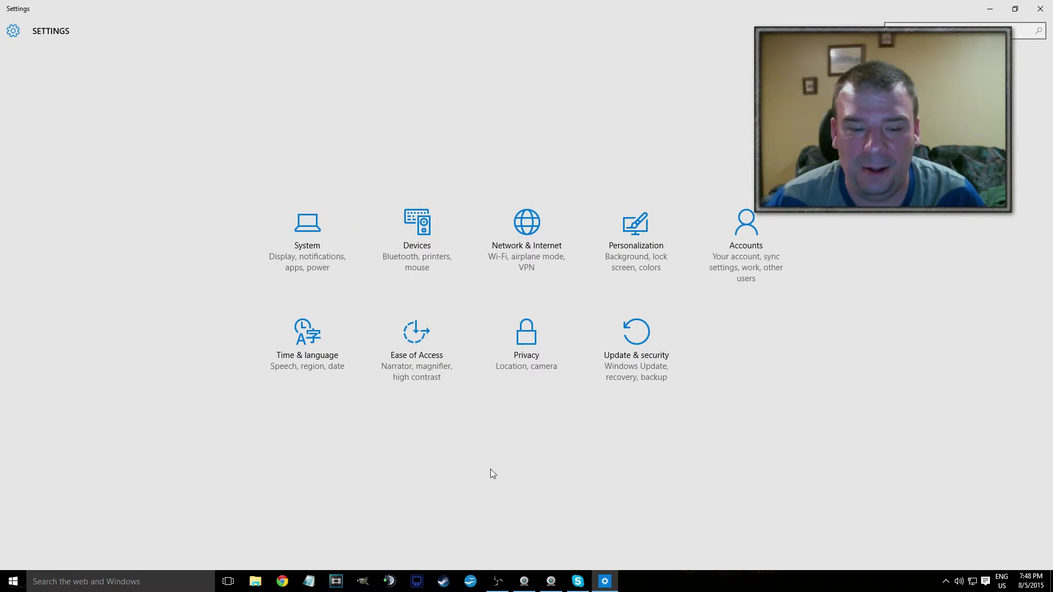
pyautogui.click(19, 583)
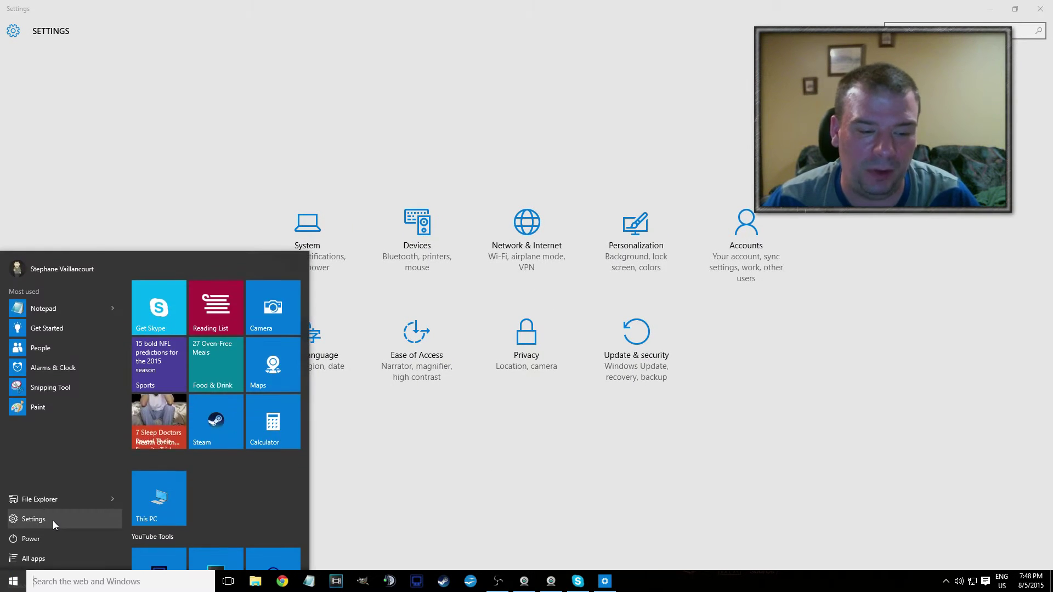
pyautogui.click(52, 521)
pyautogui.click(636, 359)
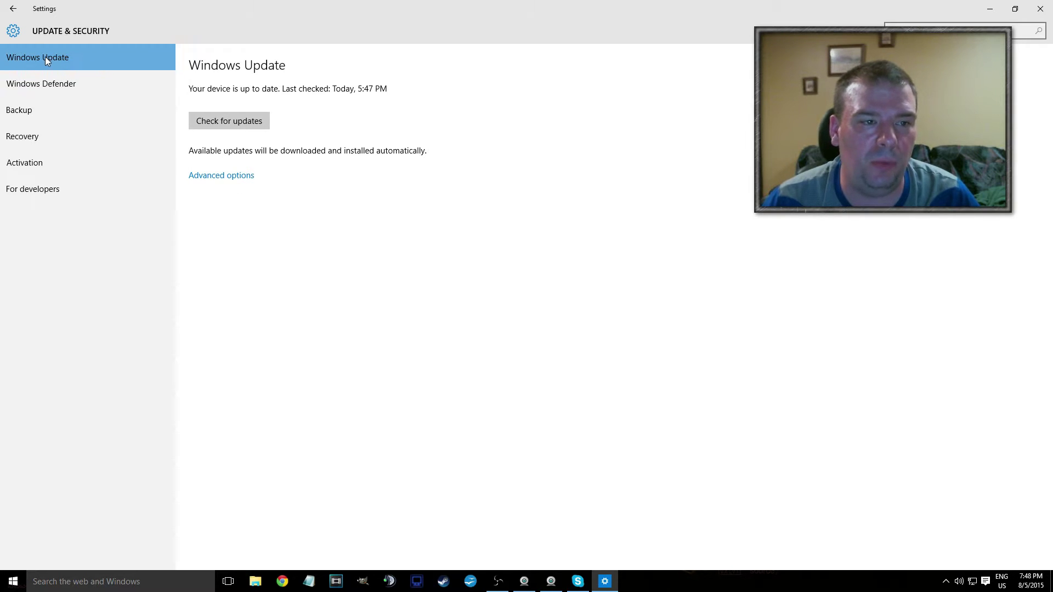
pyautogui.click(224, 176)
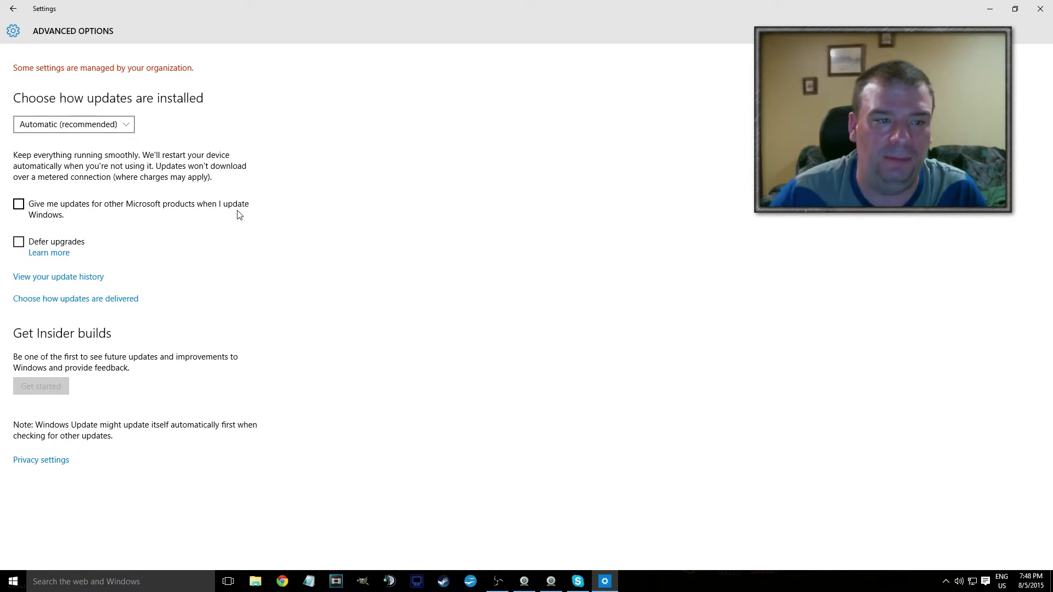
# Step: Keep updates installing Automatic (recommended), then go to the Privacy General page
pyautogui.click(85, 130)
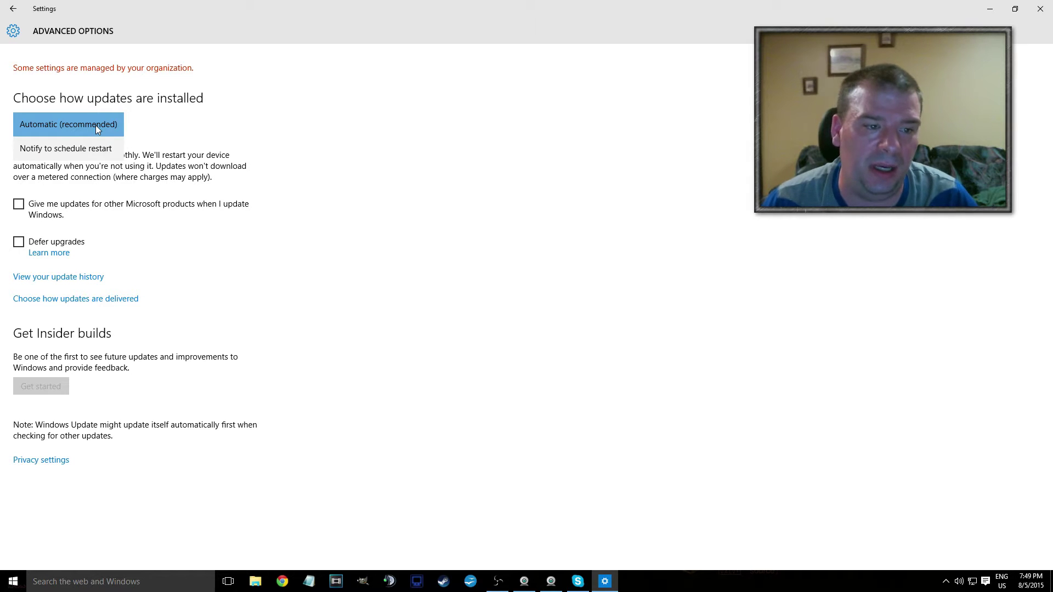
pyautogui.click(96, 125)
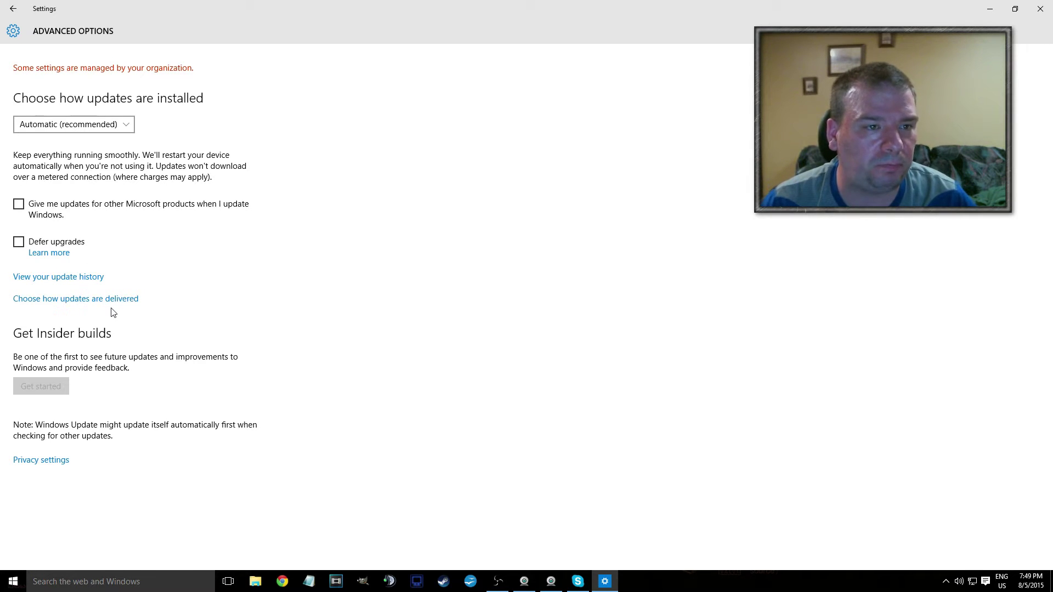
pyautogui.click(64, 464)
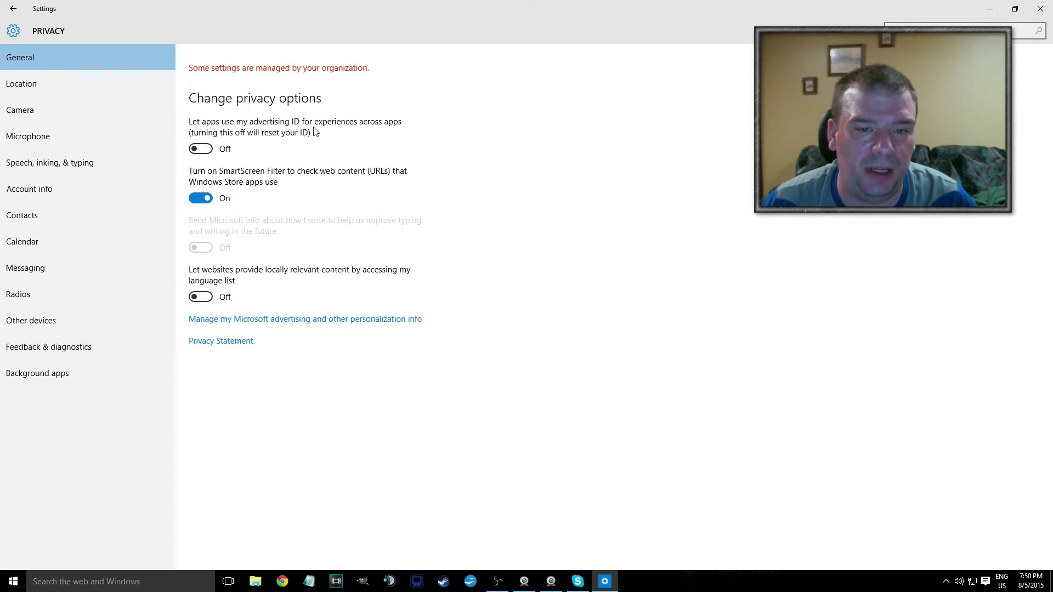
# Step: Switch the SmartScreen Filter for Store apps off so every General privacy option is off
pyautogui.click(197, 198)
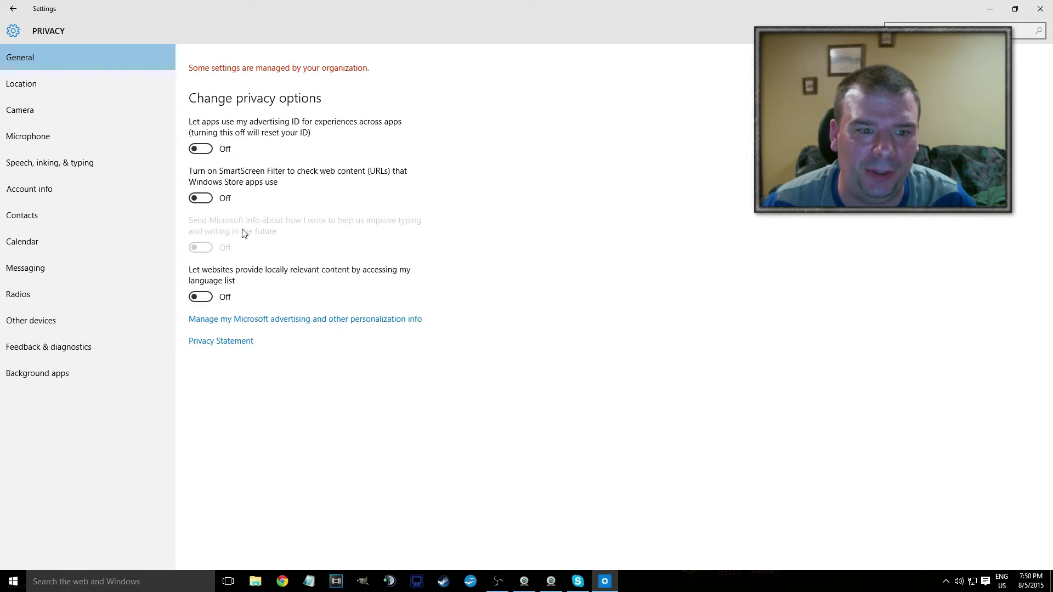
pyautogui.click(58, 85)
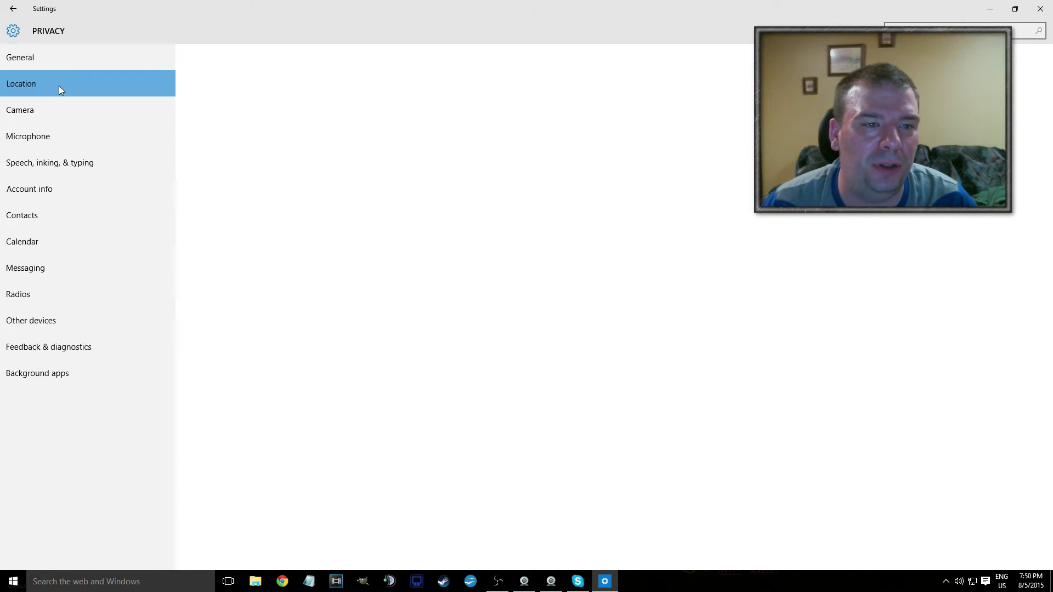
pyautogui.click(74, 65)
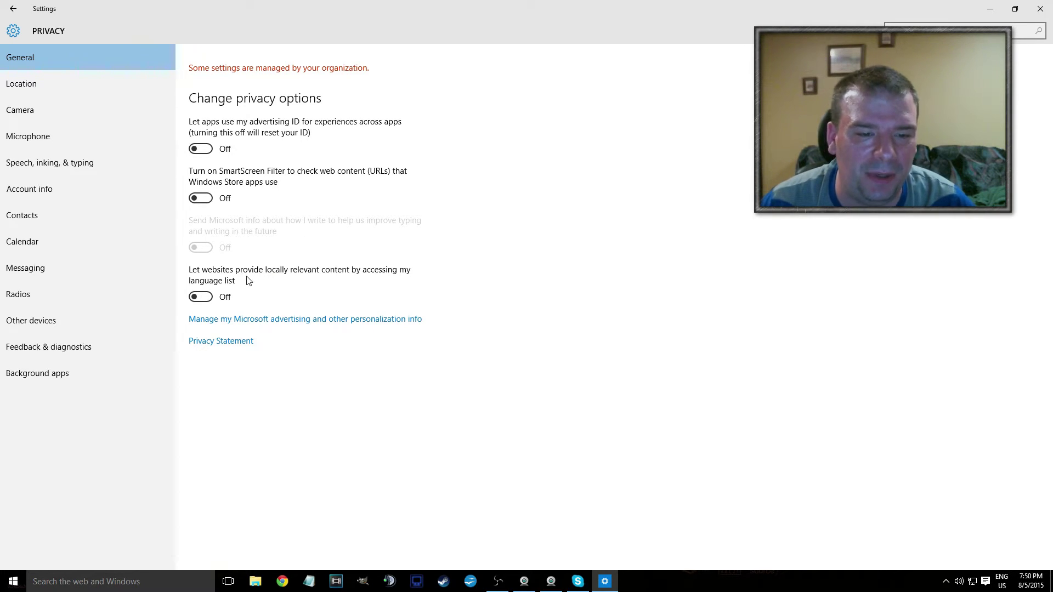
# Step: Confirm location is off for this device, then go to the Camera privacy page
pyautogui.click(122, 85)
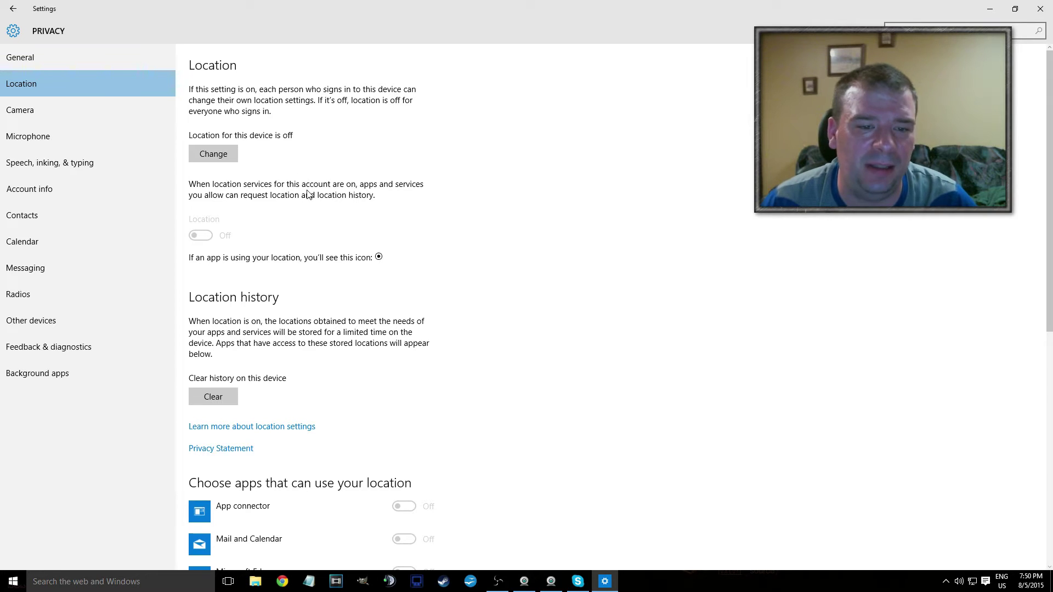
pyautogui.scroll(-3, 309, 196)
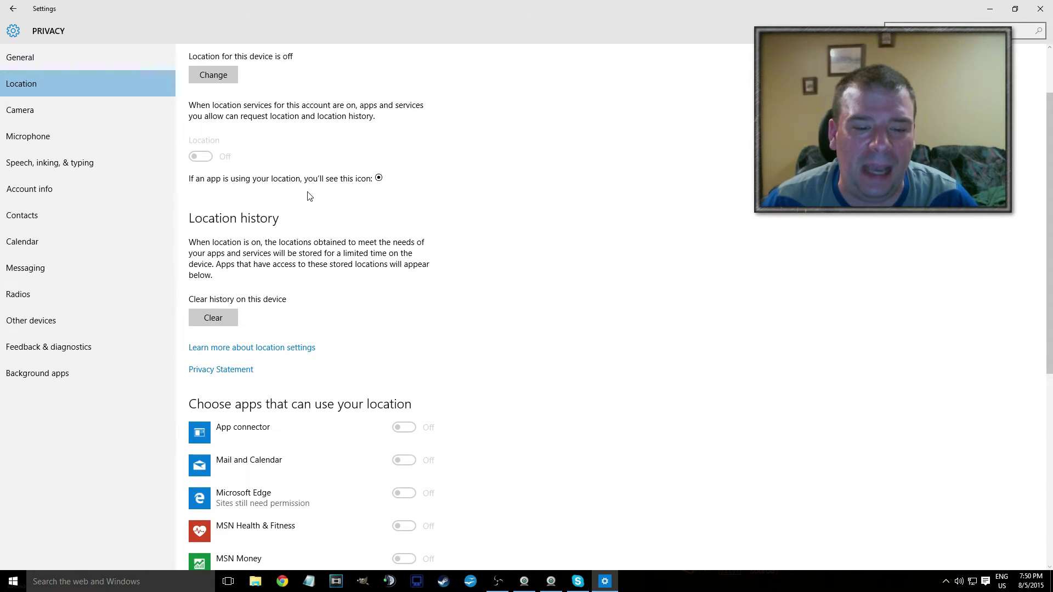
pyautogui.scroll(2, 277, 173)
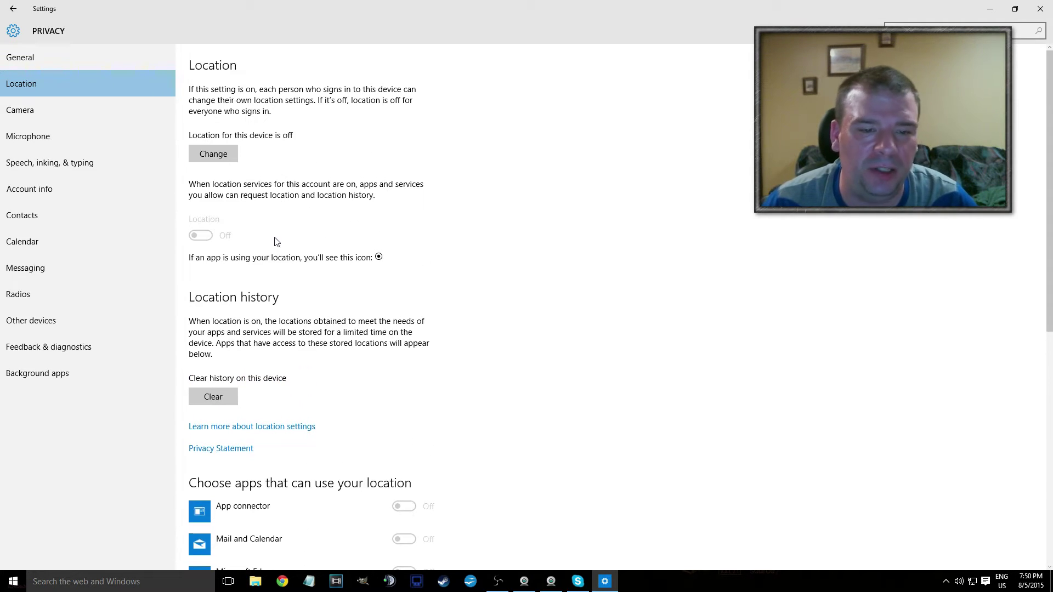
pyautogui.scroll(-3, 307, 241)
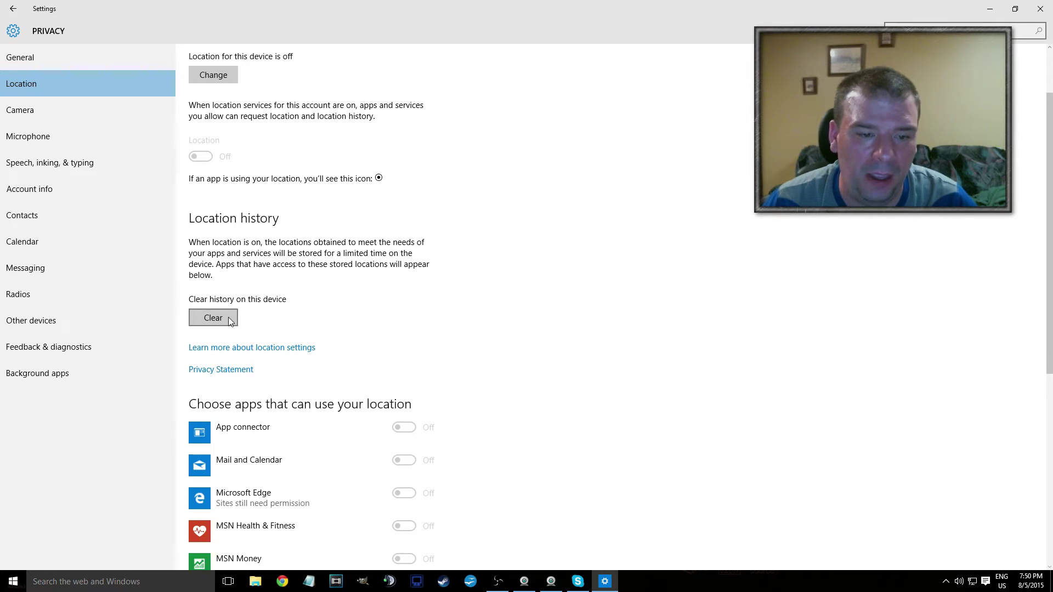
pyautogui.click(123, 114)
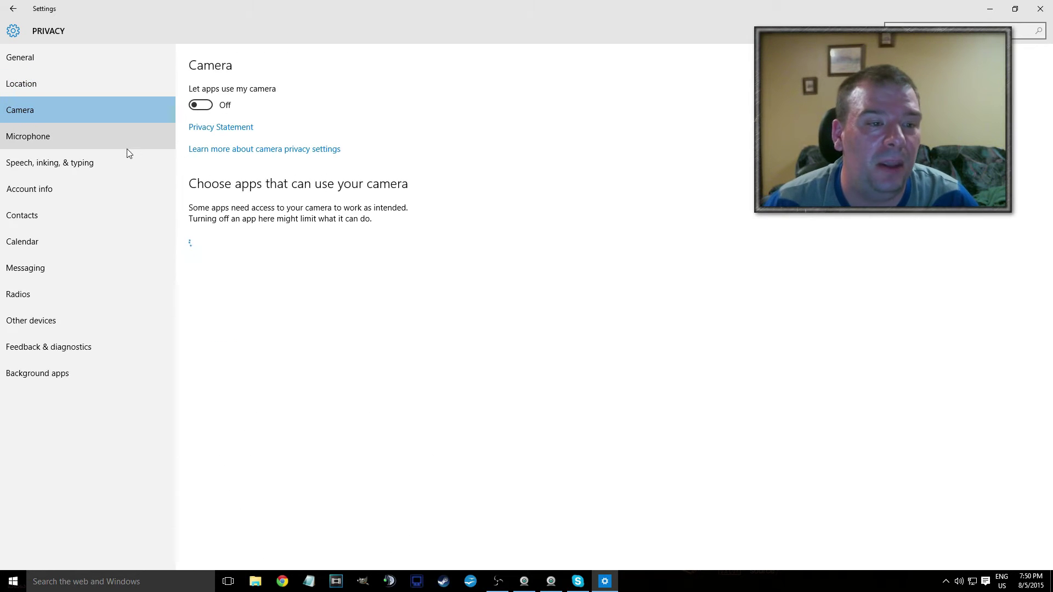
# Step: Turn off app microphone access, dismiss Getting to know you, and go to Account info privacy
pyautogui.click(68, 139)
pyautogui.click(201, 105)
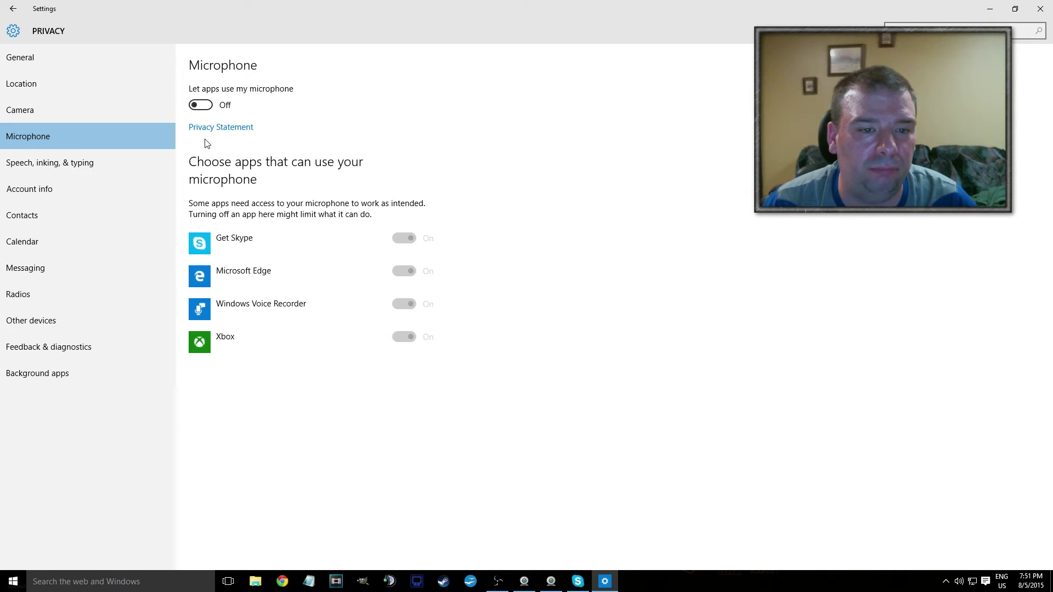
pyautogui.click(78, 159)
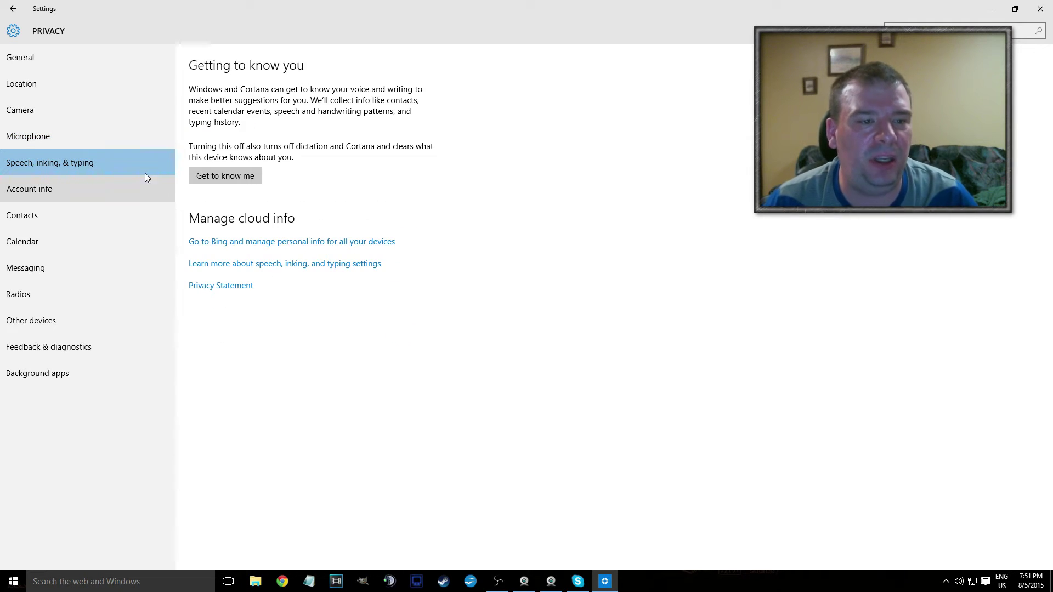
pyautogui.click(247, 177)
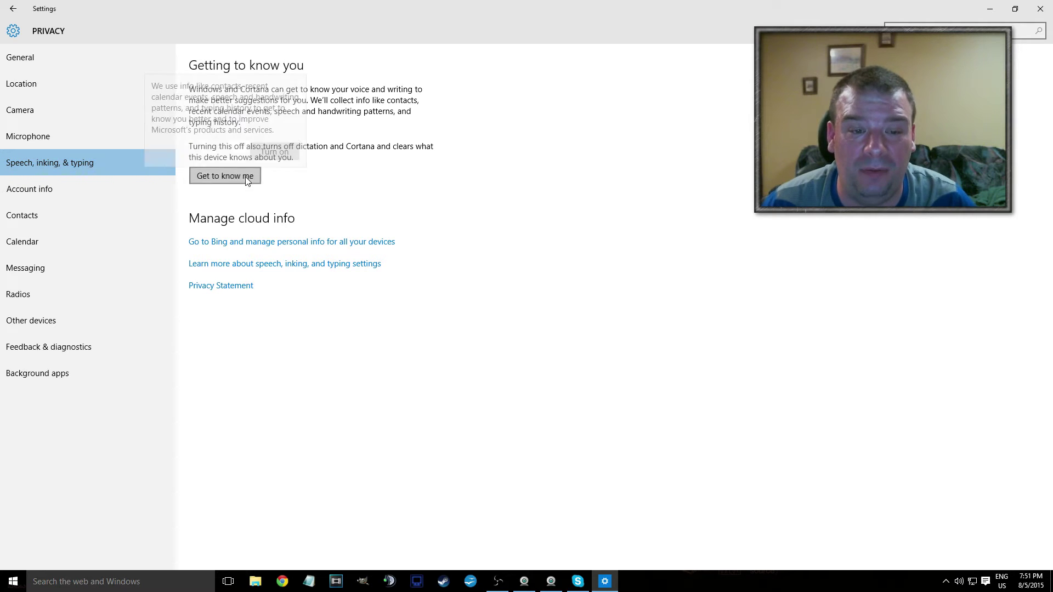
pyautogui.click(336, 193)
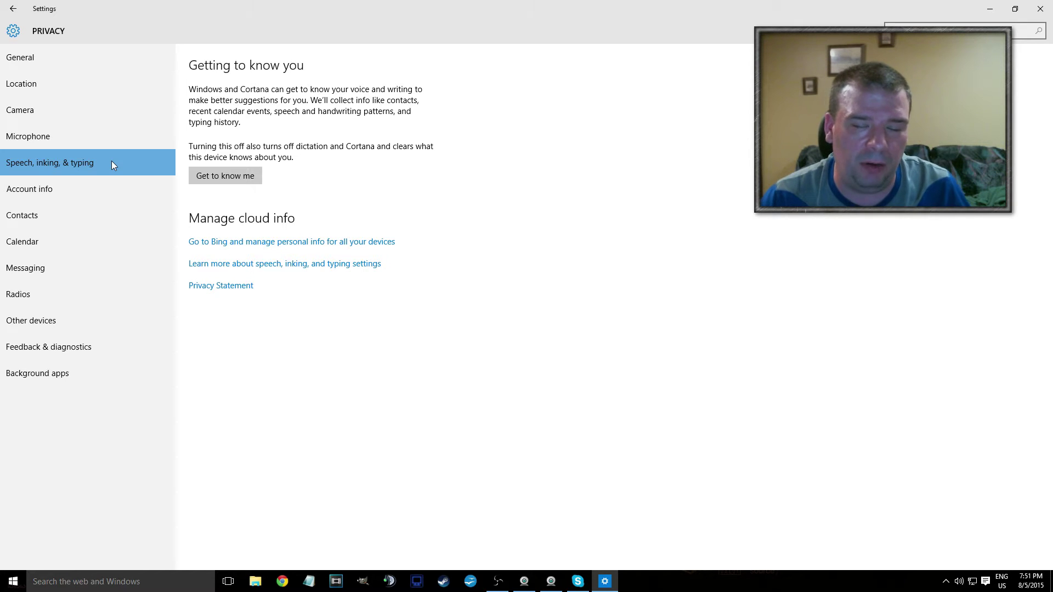
pyautogui.click(91, 199)
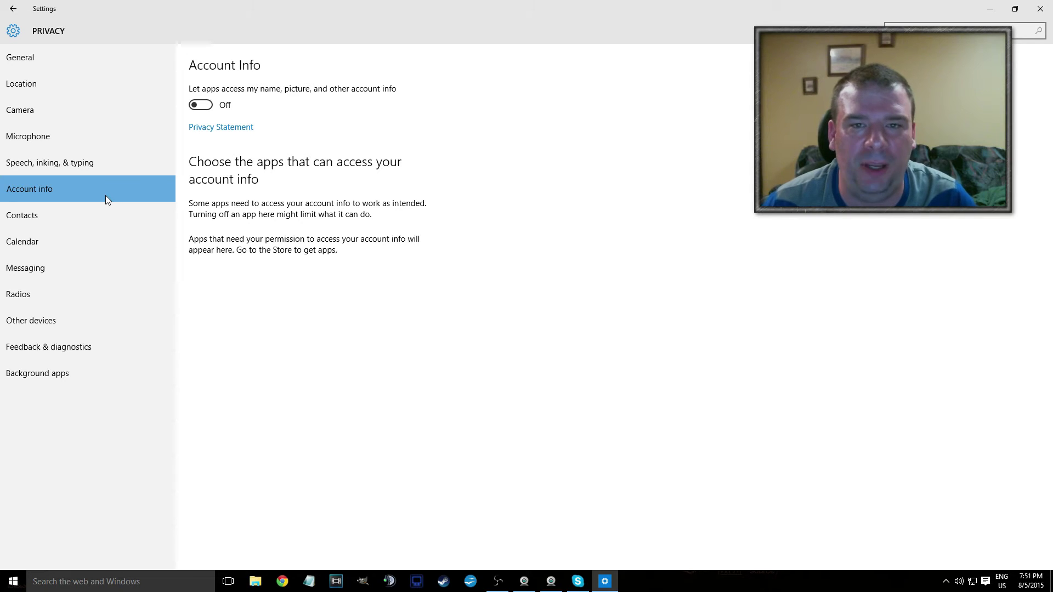
# Step: Review the Contacts, Calendar, Messaging and Radios privacy pages, ending on Other devices
pyautogui.click(107, 215)
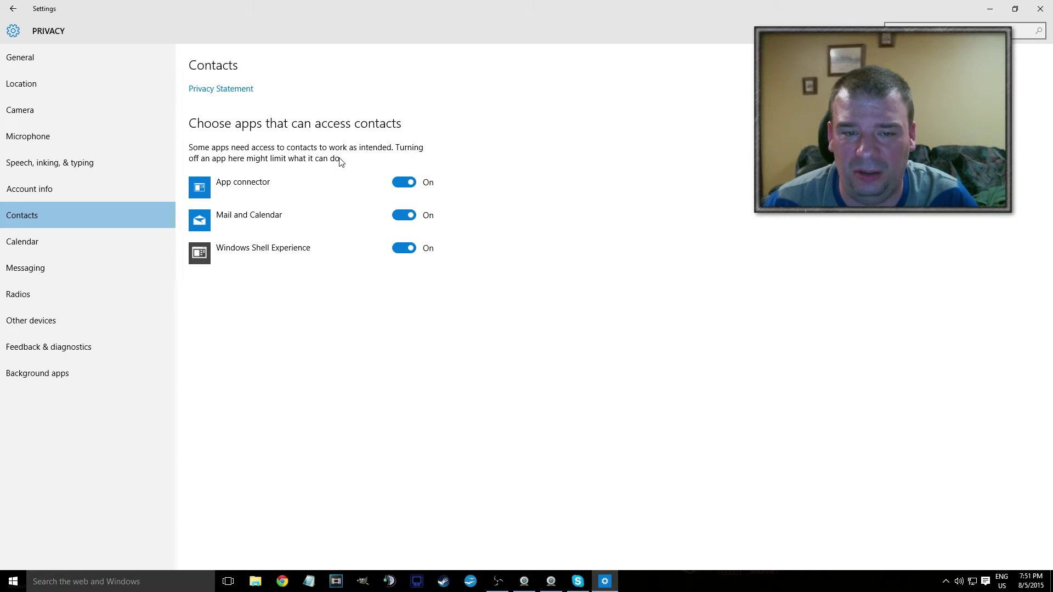
pyautogui.click(102, 243)
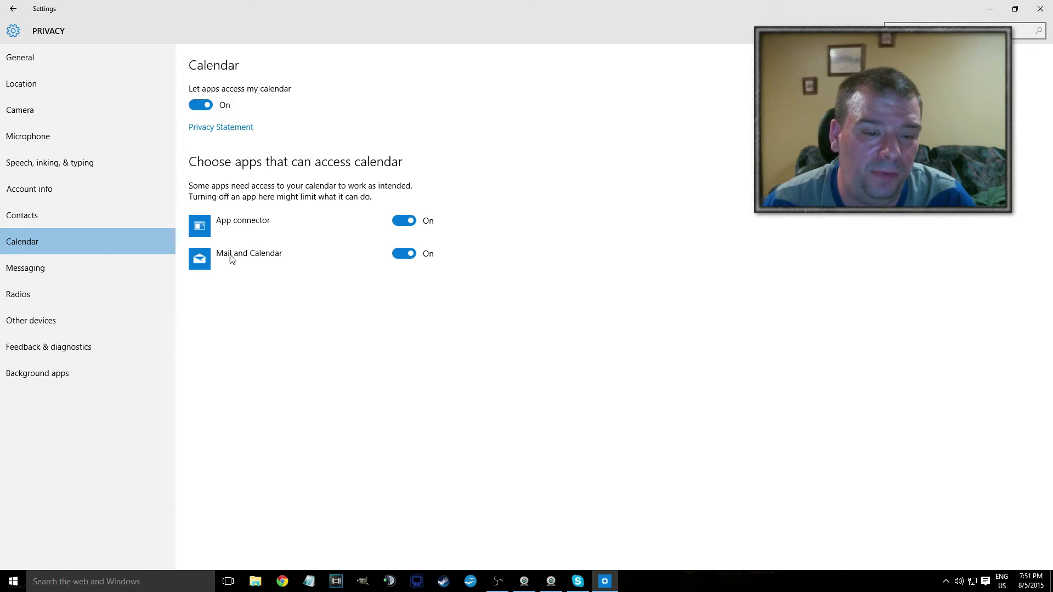
pyautogui.click(67, 212)
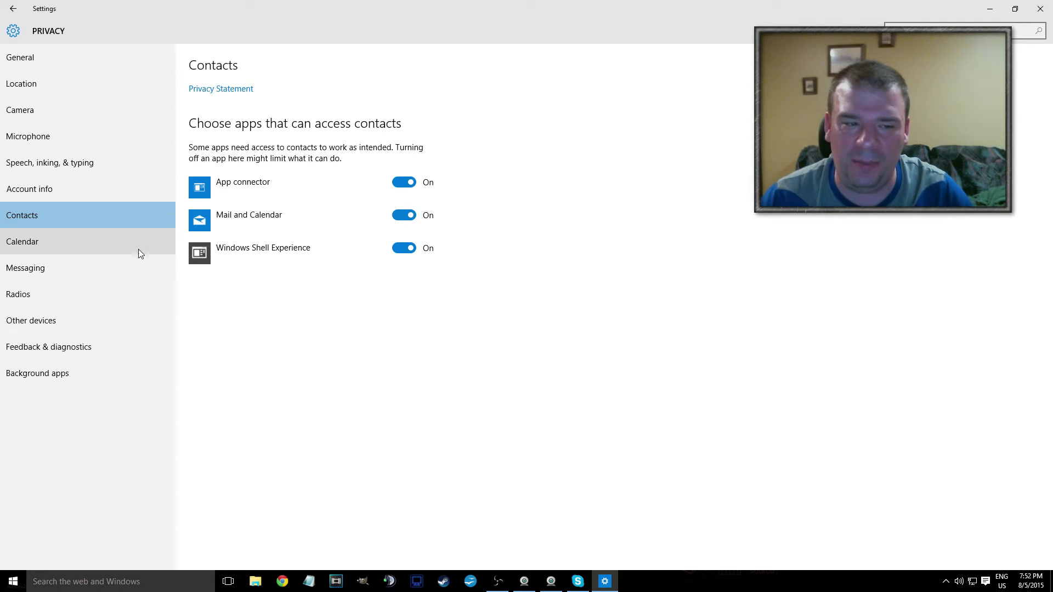
pyautogui.click(136, 272)
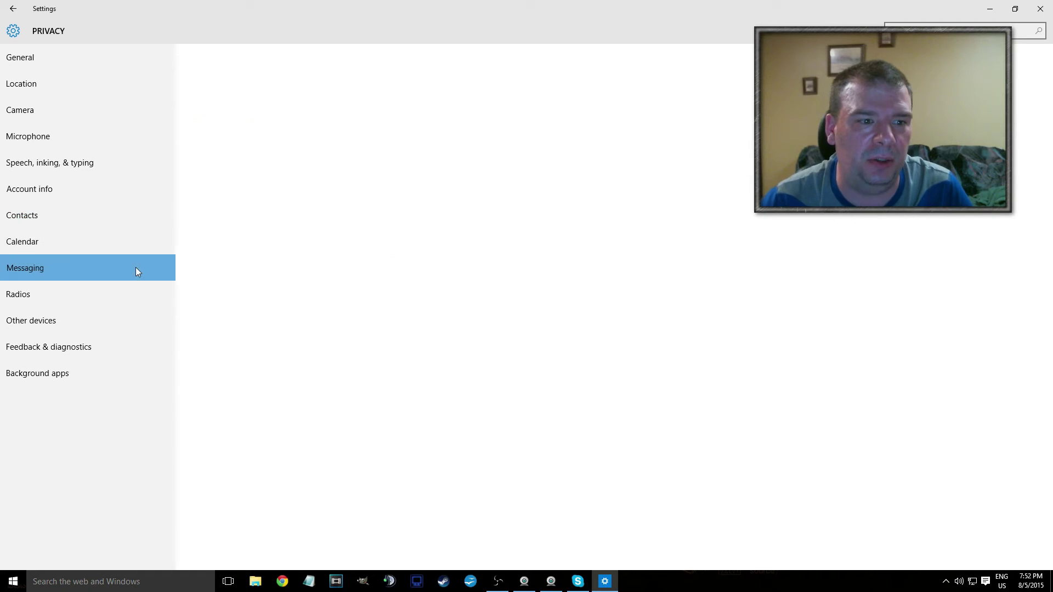
pyautogui.click(107, 298)
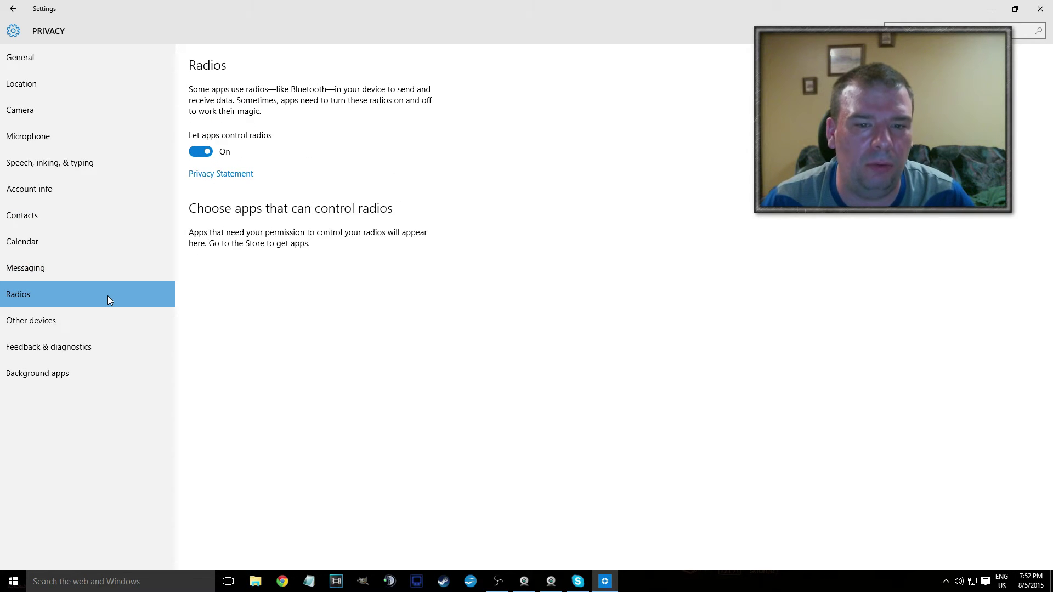
pyautogui.click(101, 318)
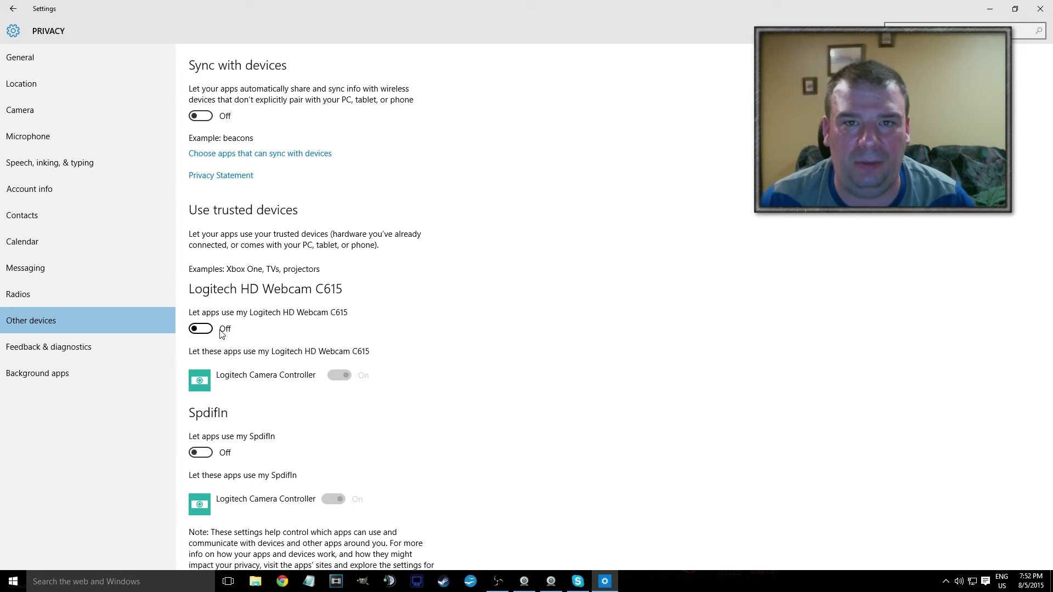
# Step: Scroll Other devices to confirm Logitech HD Webcam C615 and SpdifIn access stay off
pyautogui.scroll(-1, 271, 399)
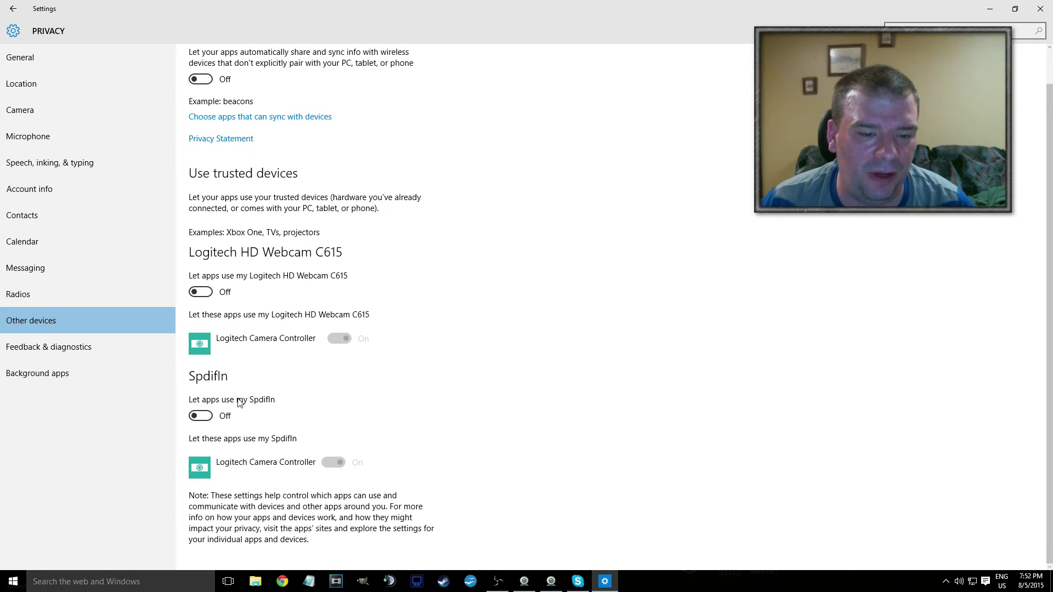
# Step: Check Feedback & diagnostics, then switch to Winaero's telemetry article in Chrome
pyautogui.click(78, 350)
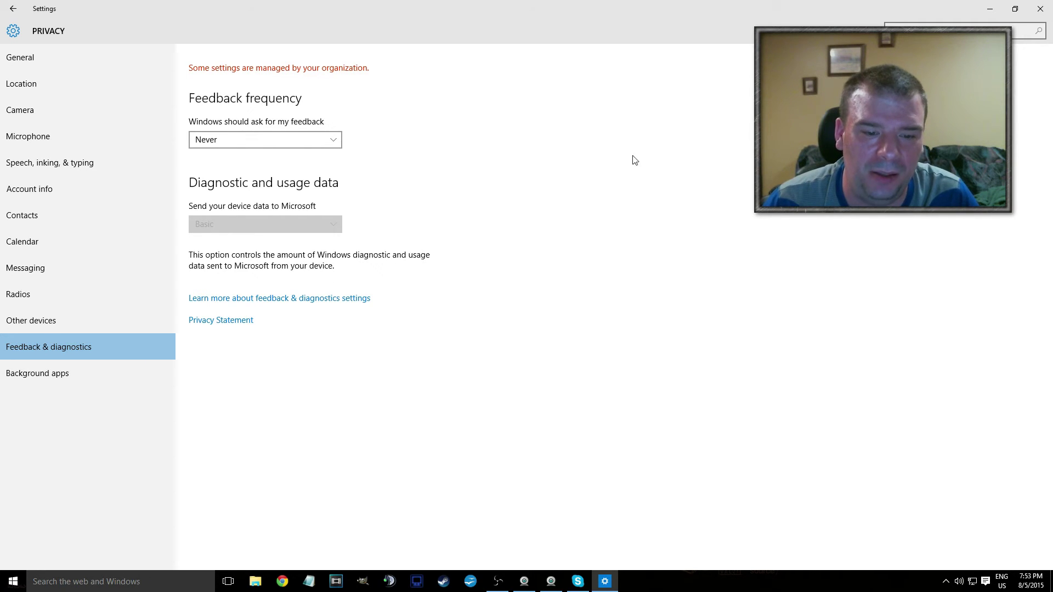
pyautogui.click(289, 578)
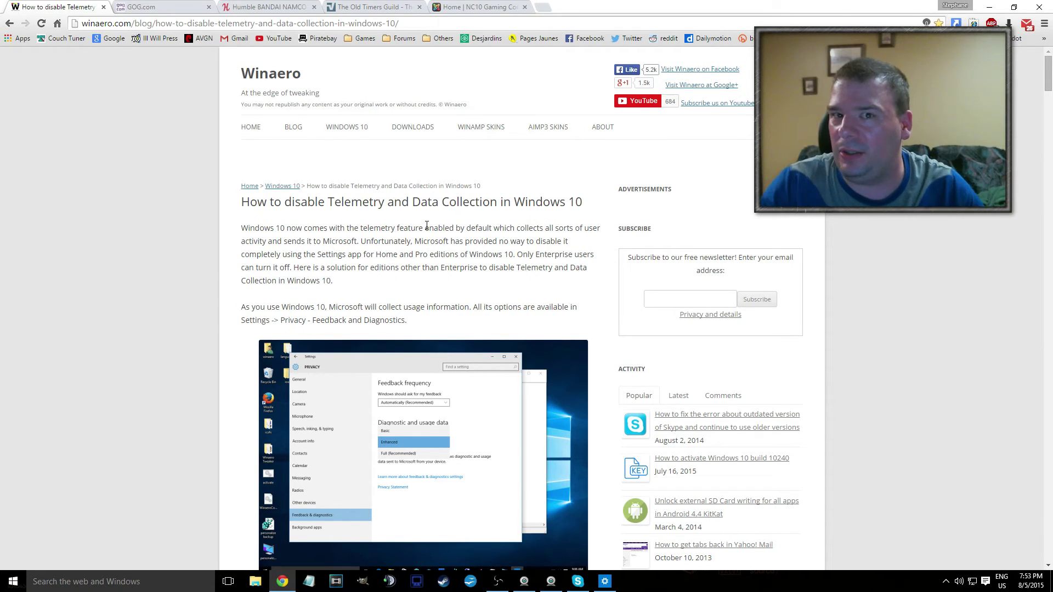
# Step: Scroll to the comments and select the DiagTrack, dmwappushservice and AllowTelemetry commands
pyautogui.scroll(-4, 414, 227)
pyautogui.scroll(-5, 411, 230)
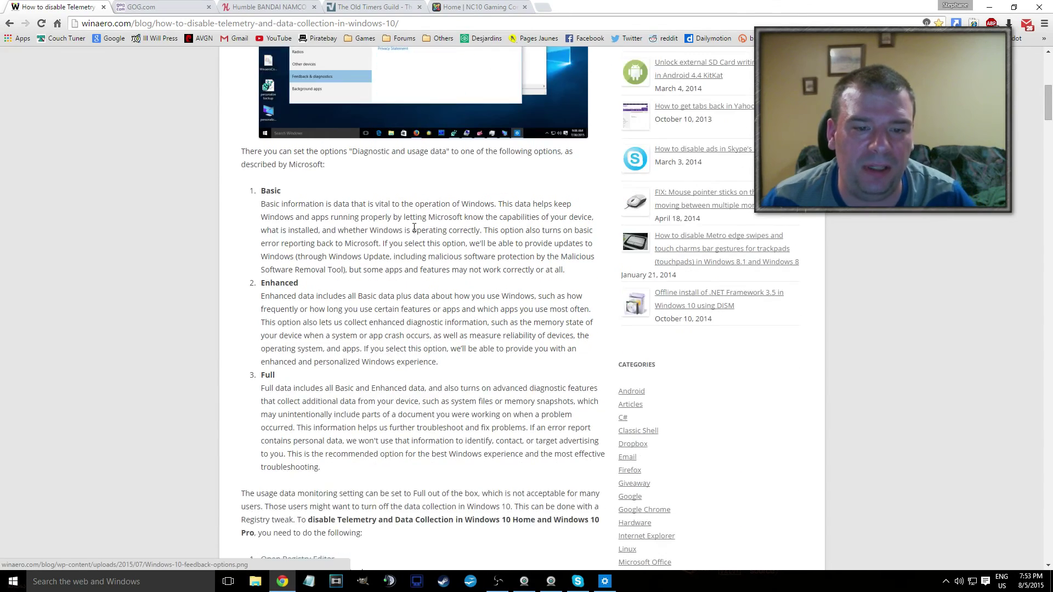
pyautogui.scroll(-7, 406, 186)
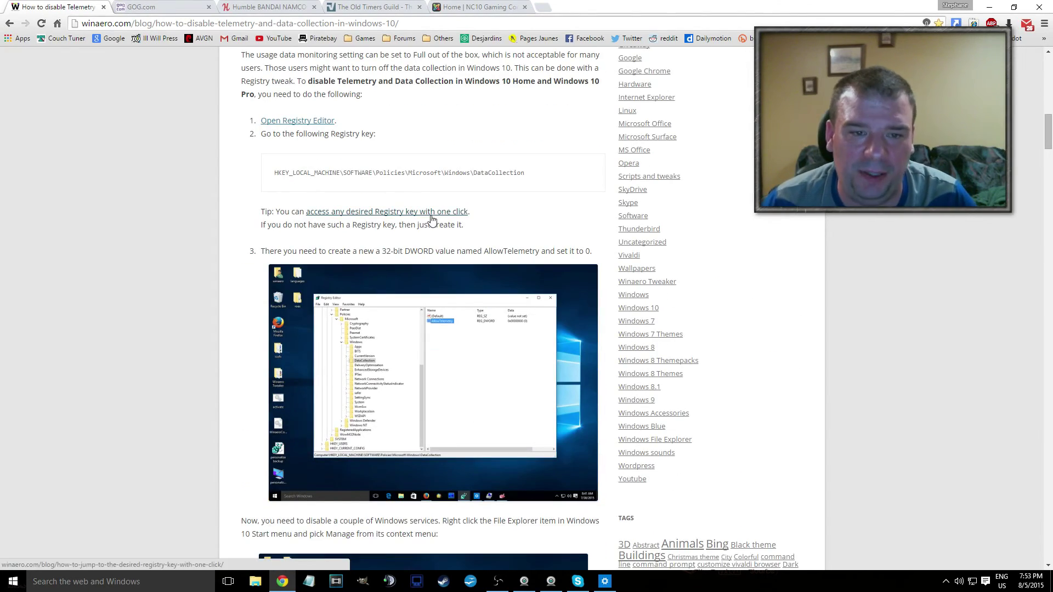
pyautogui.scroll(-8, 399, 239)
pyautogui.scroll(-5, 399, 238)
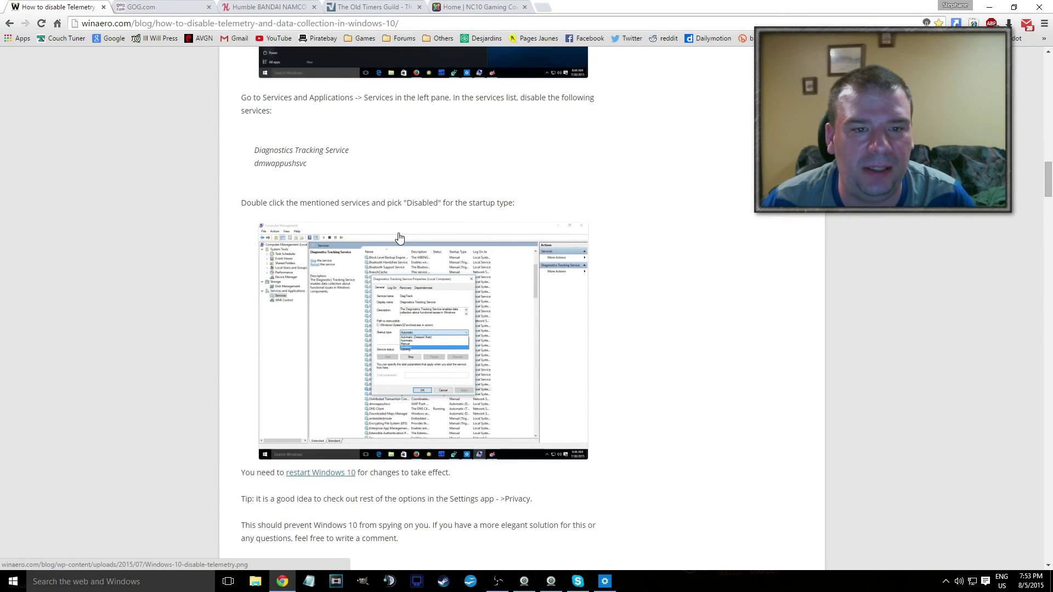
pyautogui.scroll(-8, 389, 228)
pyautogui.scroll(-9, 354, 204)
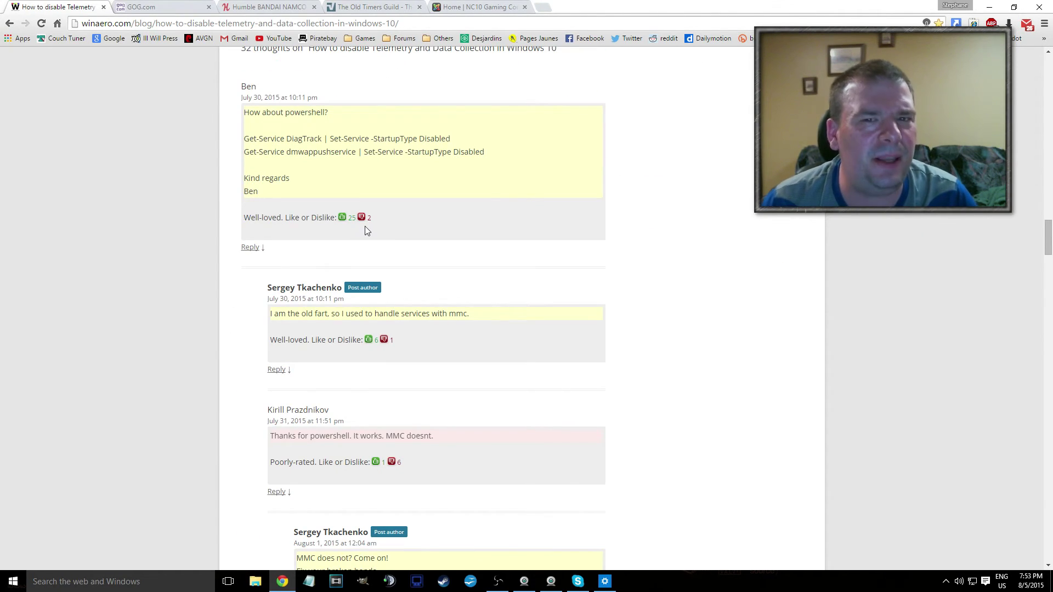
pyautogui.scroll(-9, 398, 251)
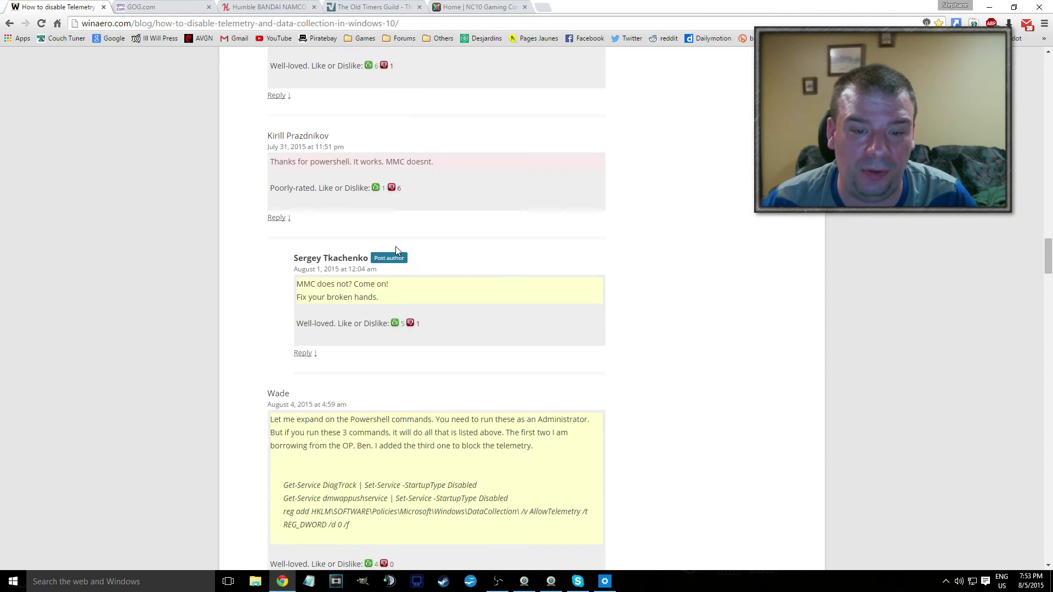
pyautogui.moveTo(286, 265); pyautogui.dragTo(534, 281)
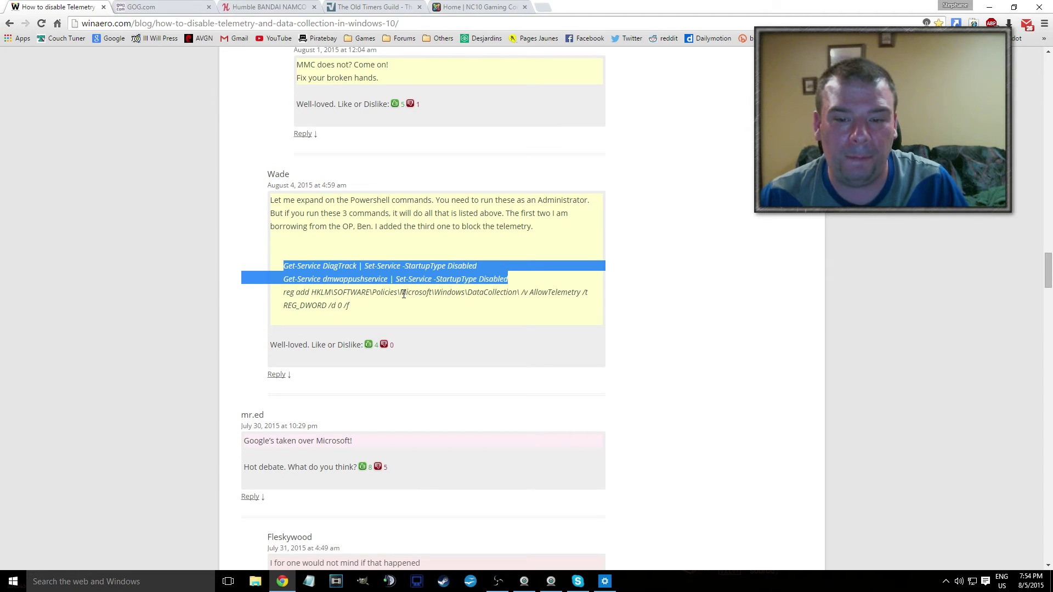
pyautogui.moveTo(317, 292); pyautogui.dragTo(360, 306)
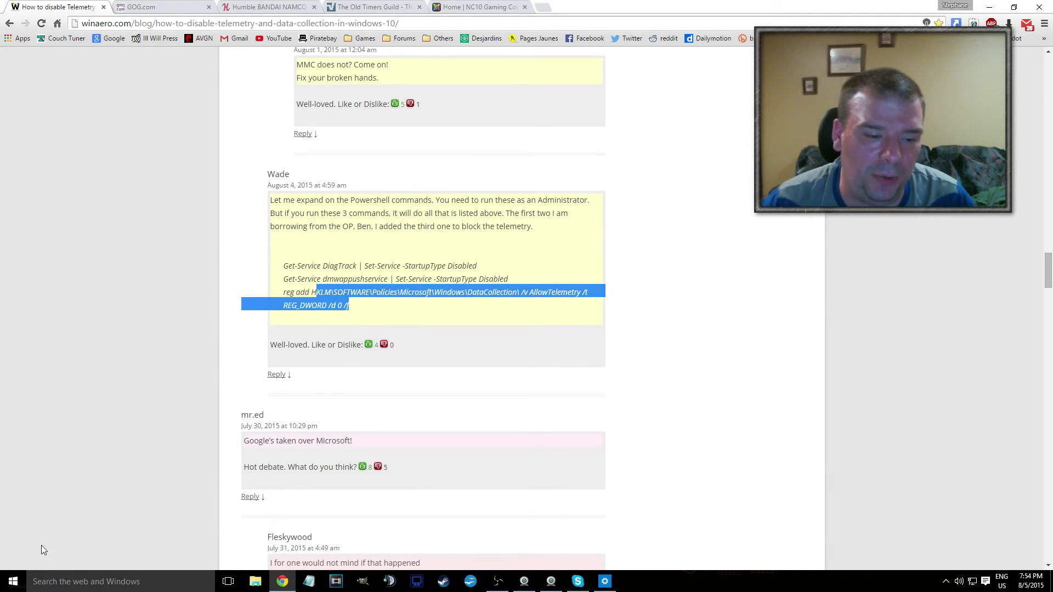
# Step: Search 'power' and run Windows PowerShell as administrator, then select the DiagTrack command
pyautogui.click(68, 581)
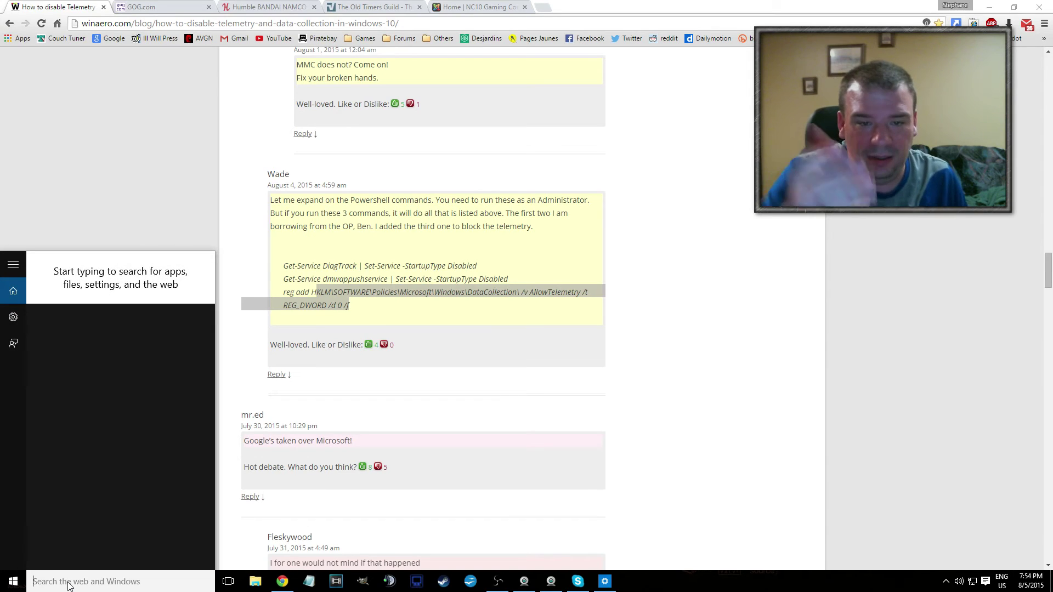
pyautogui.write('power')
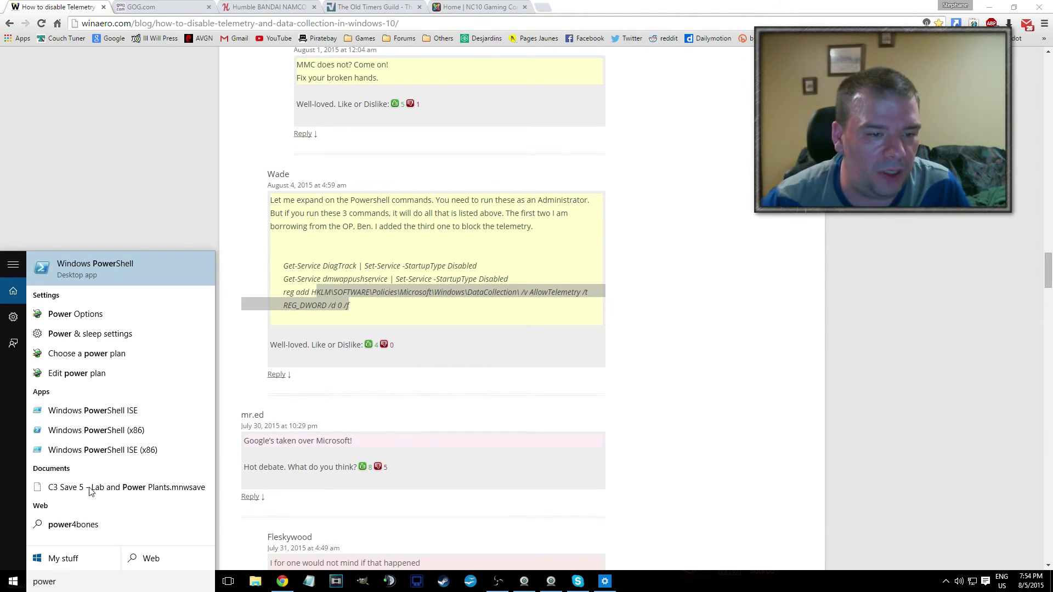
pyautogui.rightClick(110, 268)
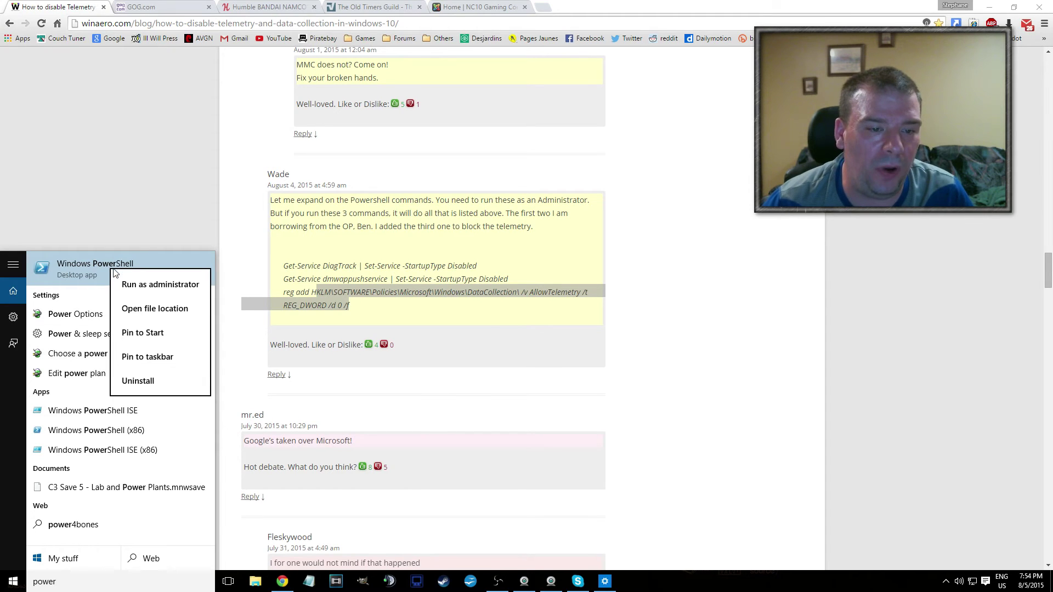
pyautogui.click(139, 282)
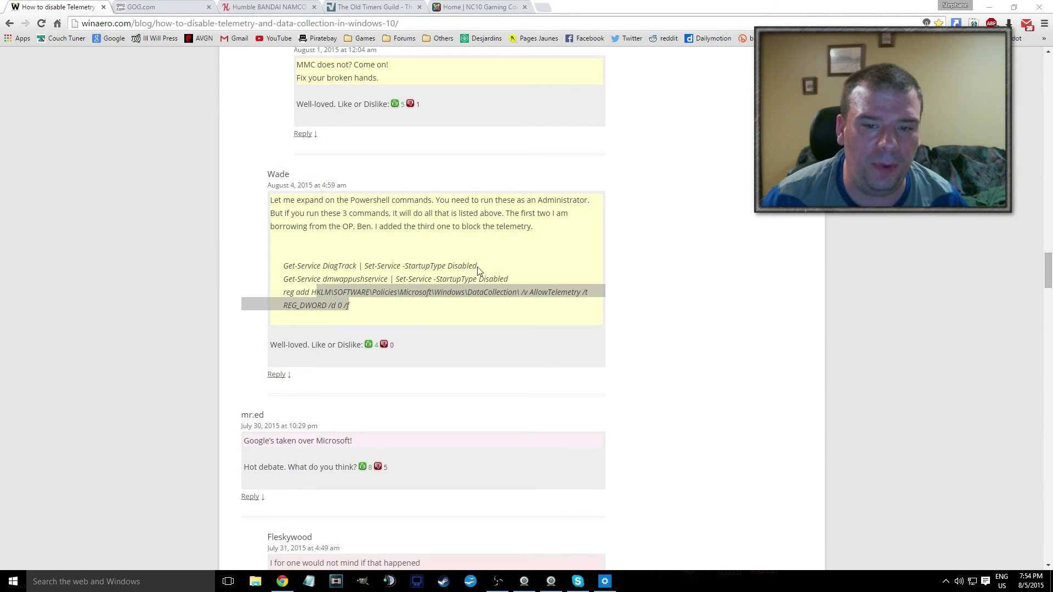
pyautogui.moveTo(477, 268); pyautogui.dragTo(282, 267)
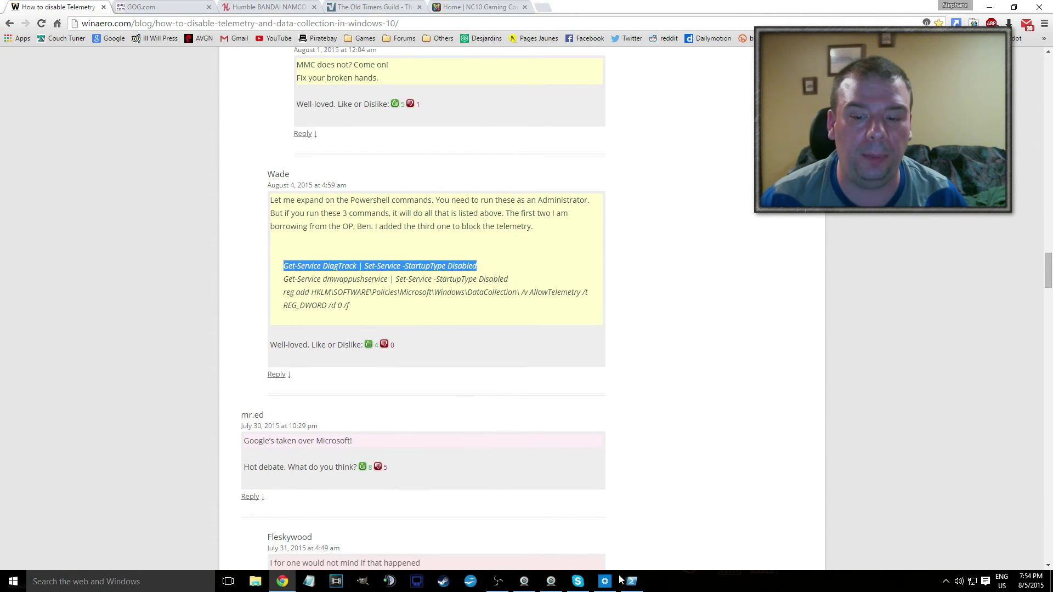
pyautogui.click(630, 582)
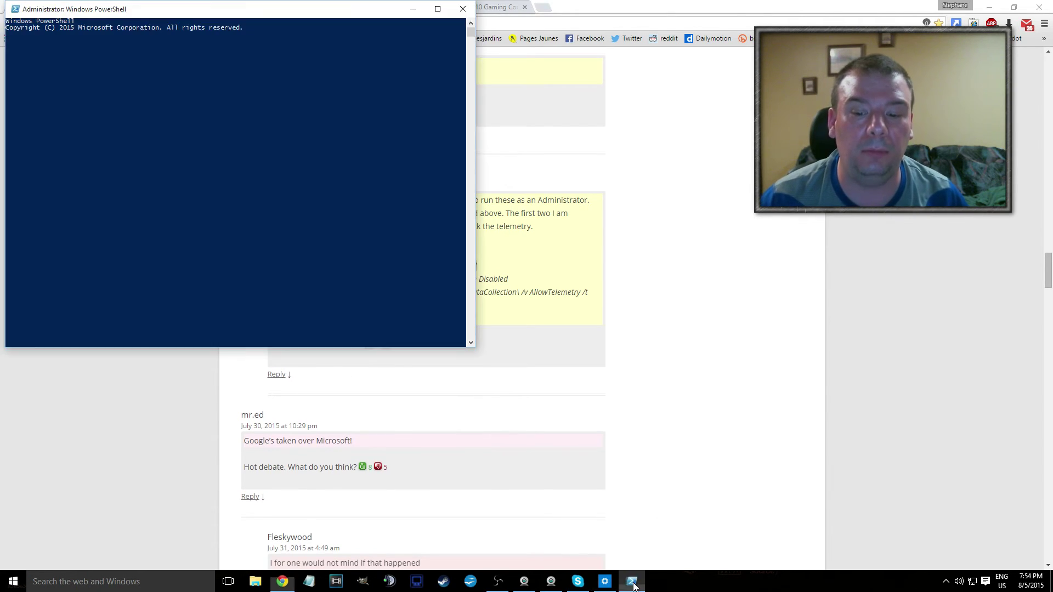
# Step: Run the DiagTrack and dmwappushservice disable commands, removing the stray trailing backslash
pyautogui.rightClick(135, 129)
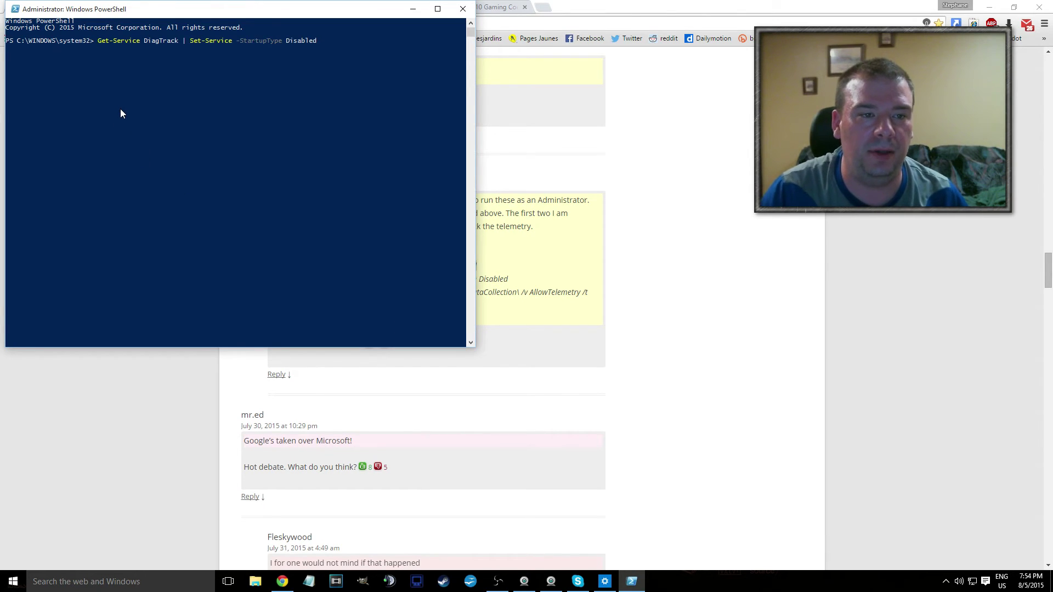
pyautogui.press('Return')
pyautogui.click(540, 271)
pyautogui.moveTo(512, 280); pyautogui.dragTo(282, 281)
pyautogui.hotkey('ctrl', 'c')
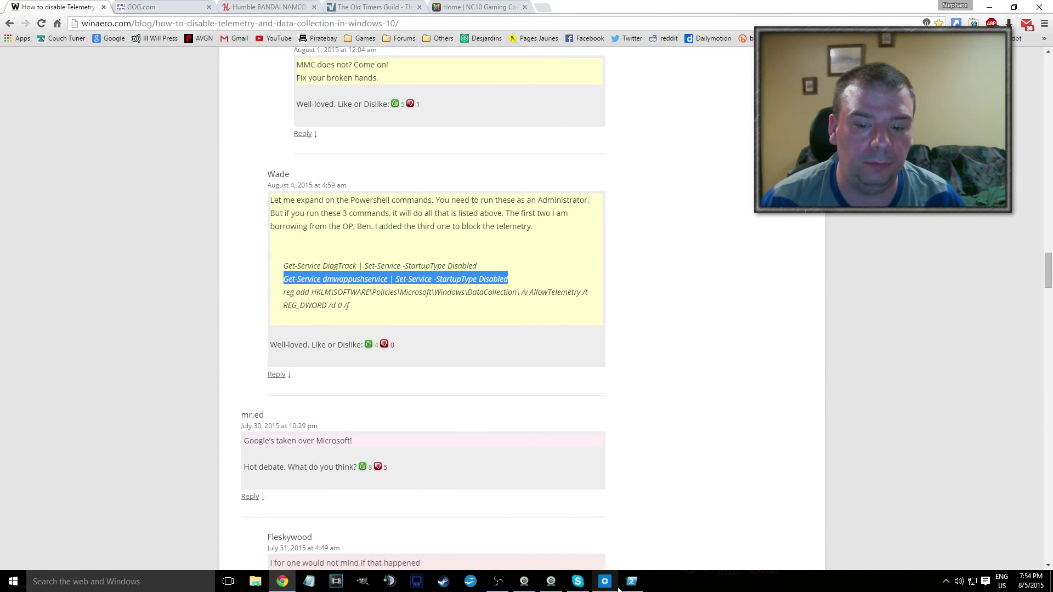
pyautogui.click(632, 581)
pyautogui.rightClick(242, 272)
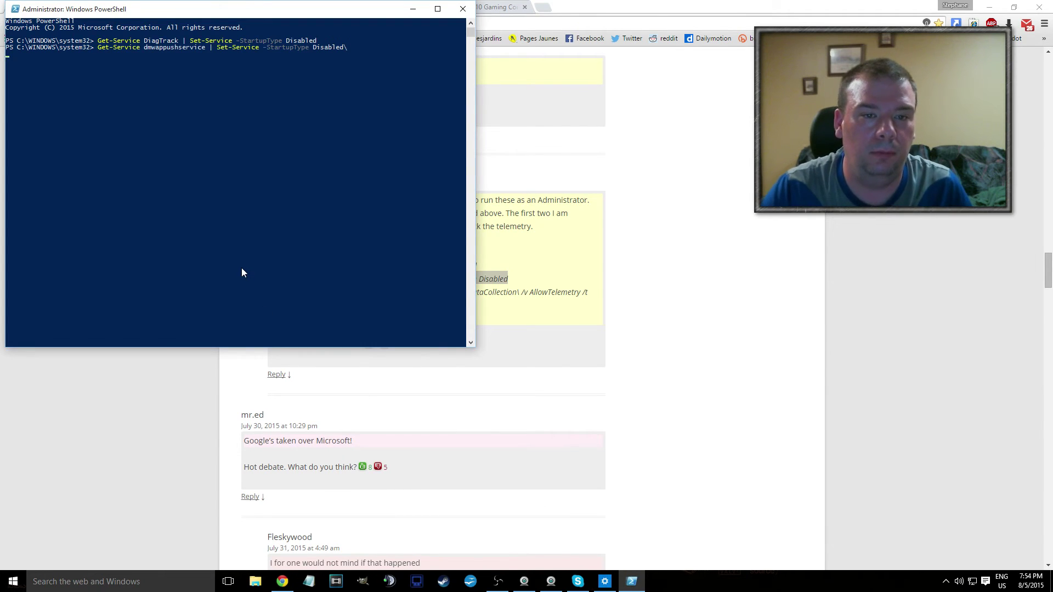
pyautogui.press('Up')
pyautogui.press('BackSpace')
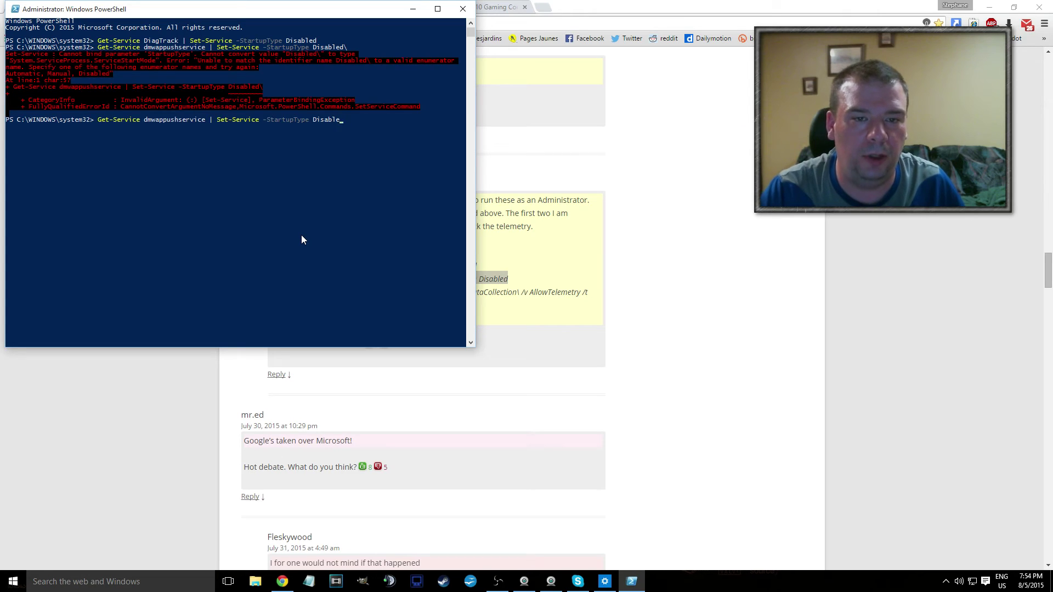
pyautogui.press('Return')
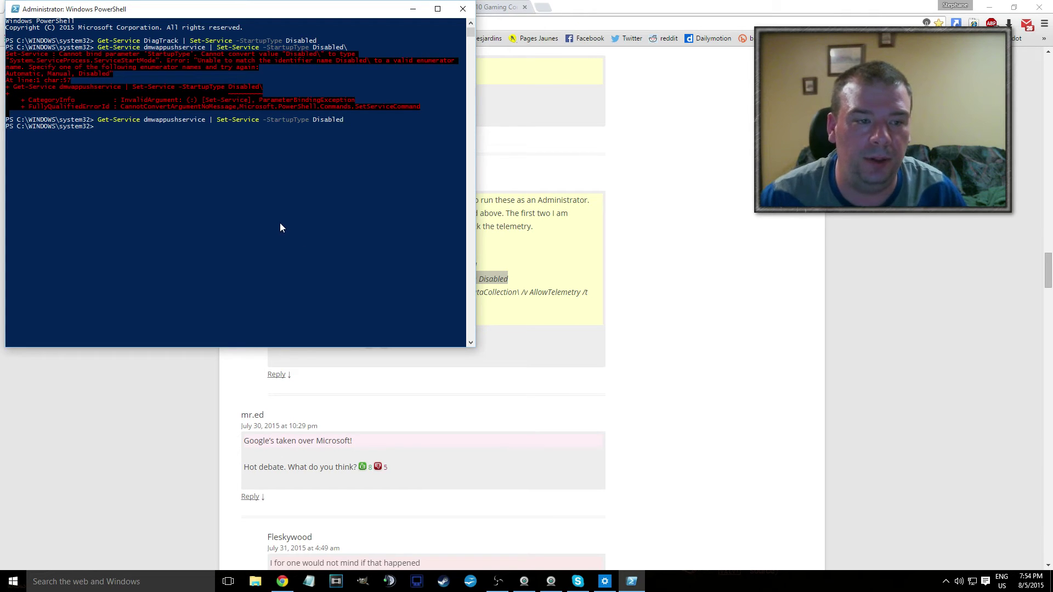
# Step: Run the reg add command that sets the AllowTelemetry registry value to 0
pyautogui.click(587, 284)
pyautogui.moveTo(350, 306); pyautogui.dragTo(282, 293)
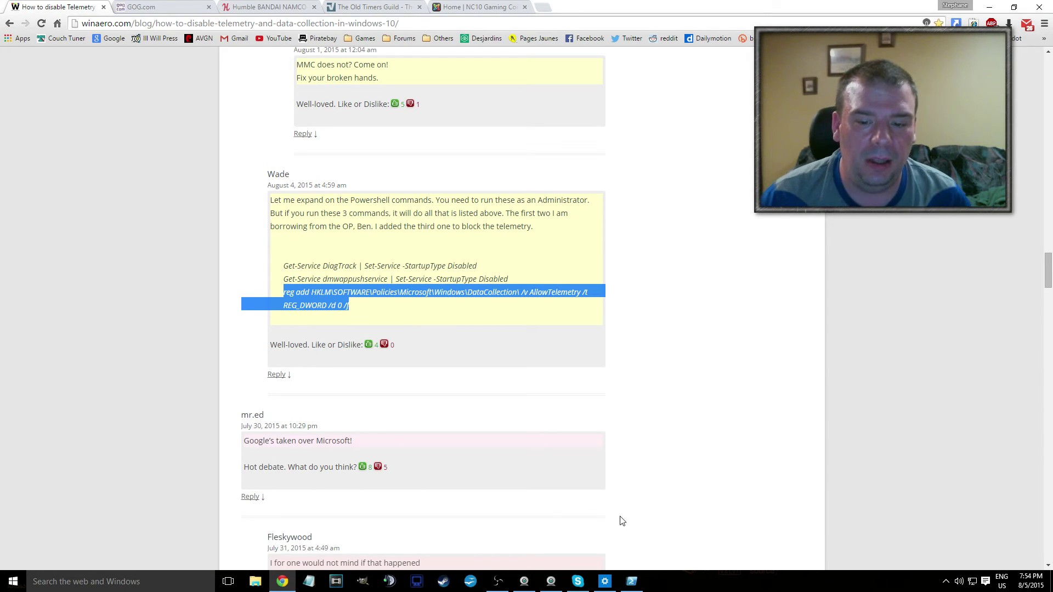
pyautogui.click(631, 581)
pyautogui.rightClick(274, 229)
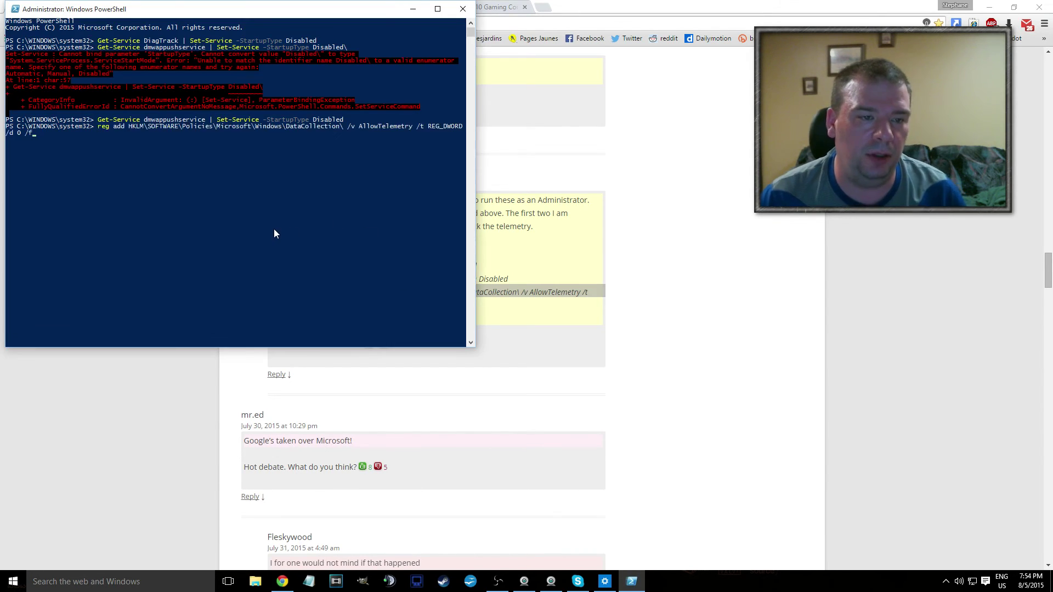
pyautogui.press('Return')
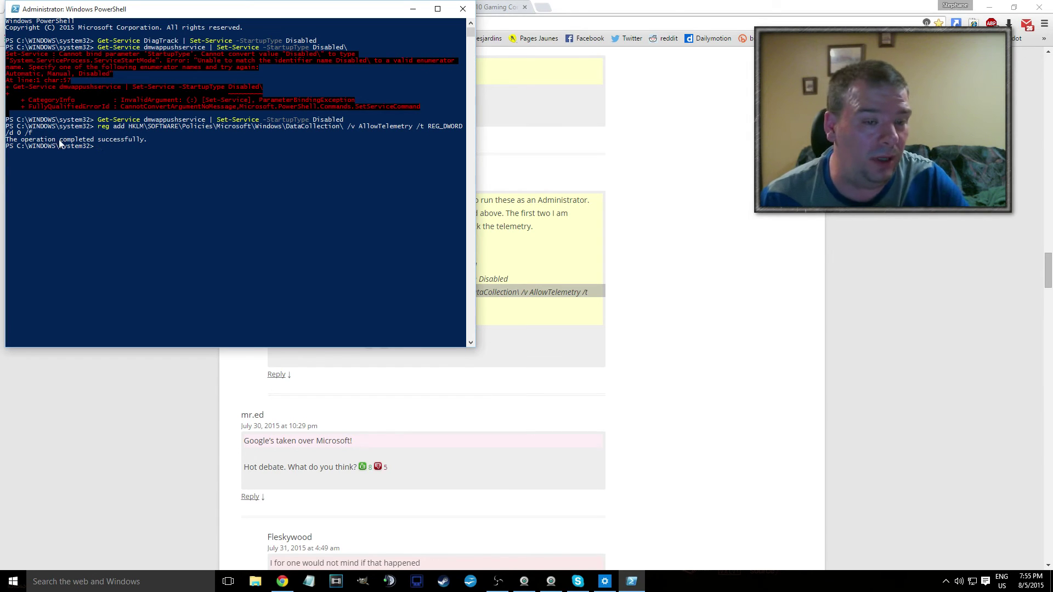
# Step: Go from the Settings home page to Update & security and its advanced Windows Update options
pyautogui.click(615, 234)
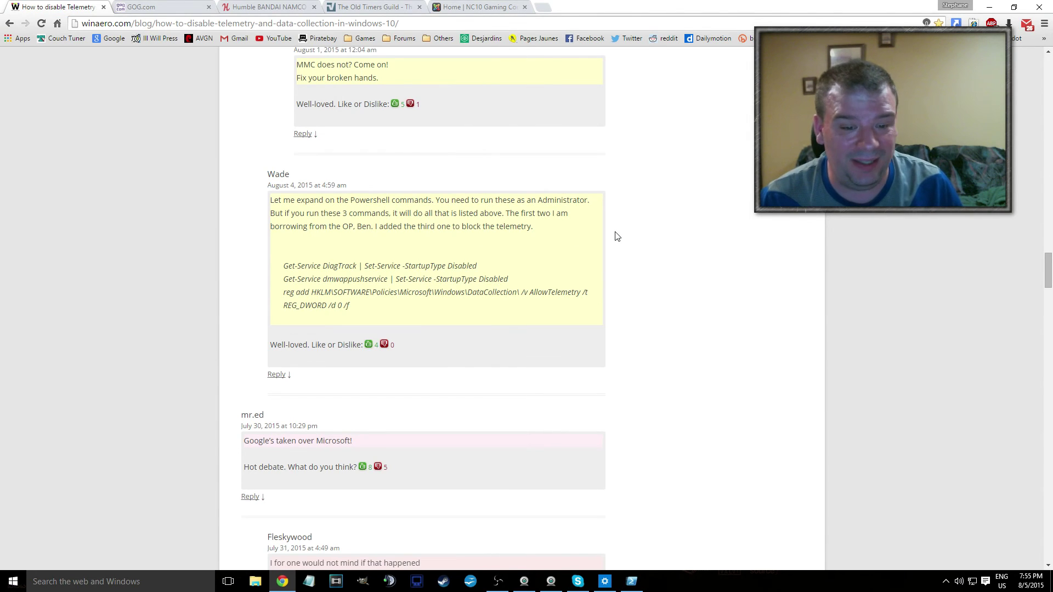
pyautogui.scroll(14, 615, 235)
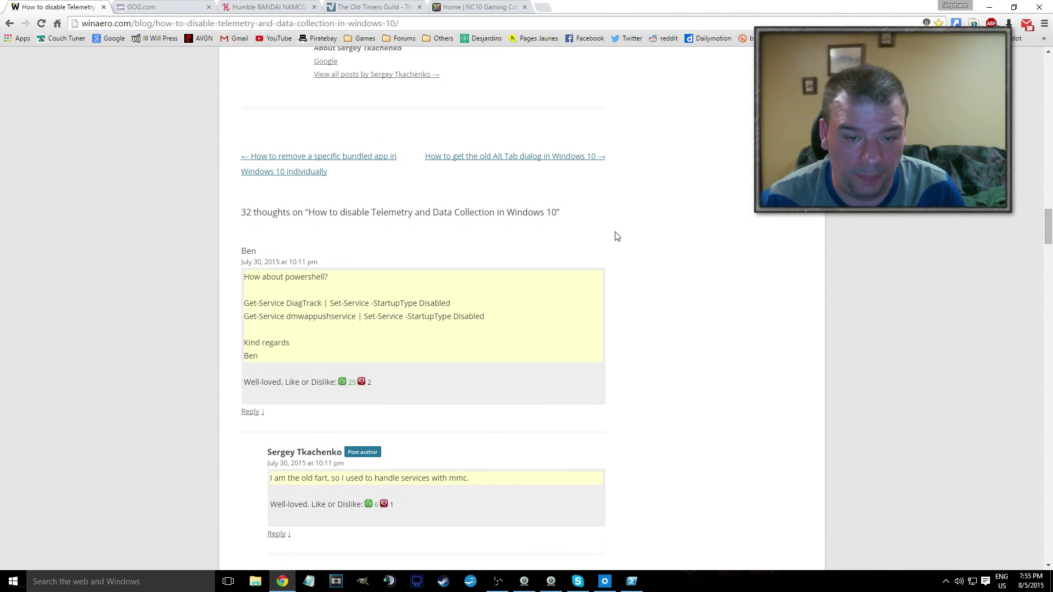
pyautogui.click(603, 582)
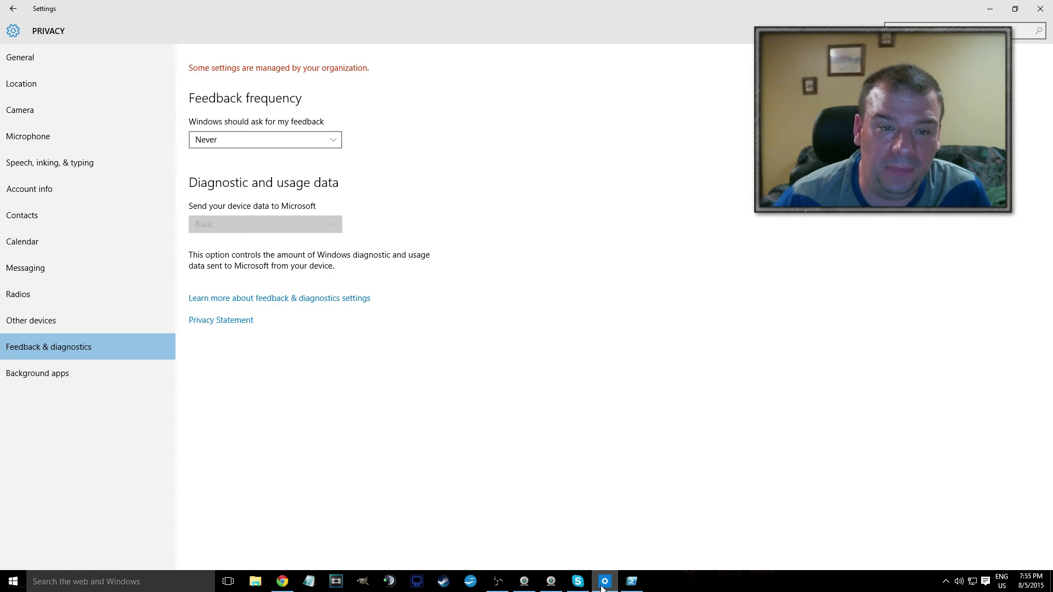
pyautogui.click(13, 8)
pyautogui.click(635, 338)
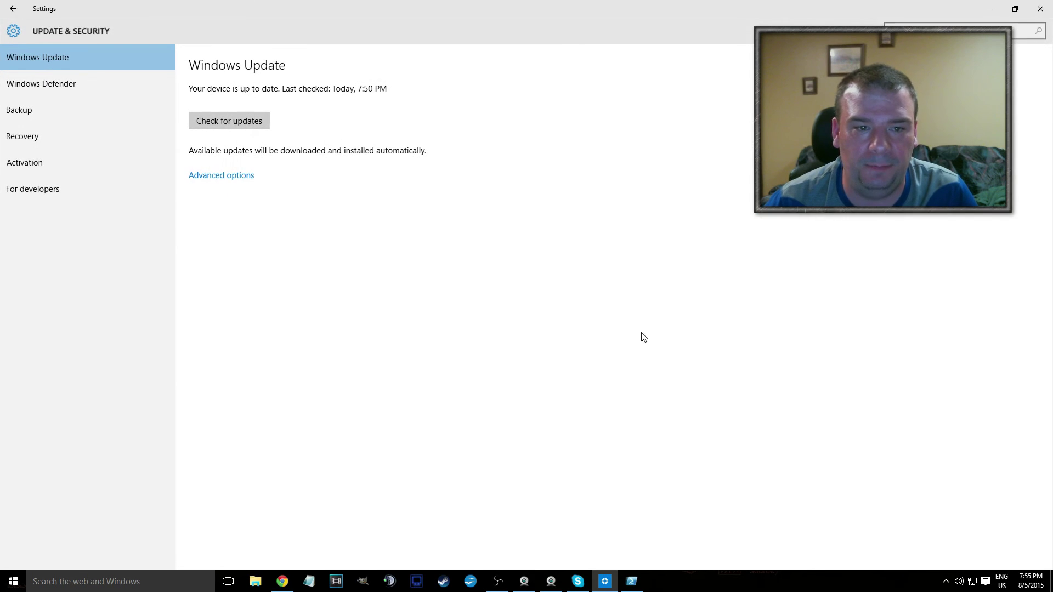
pyautogui.click(236, 176)
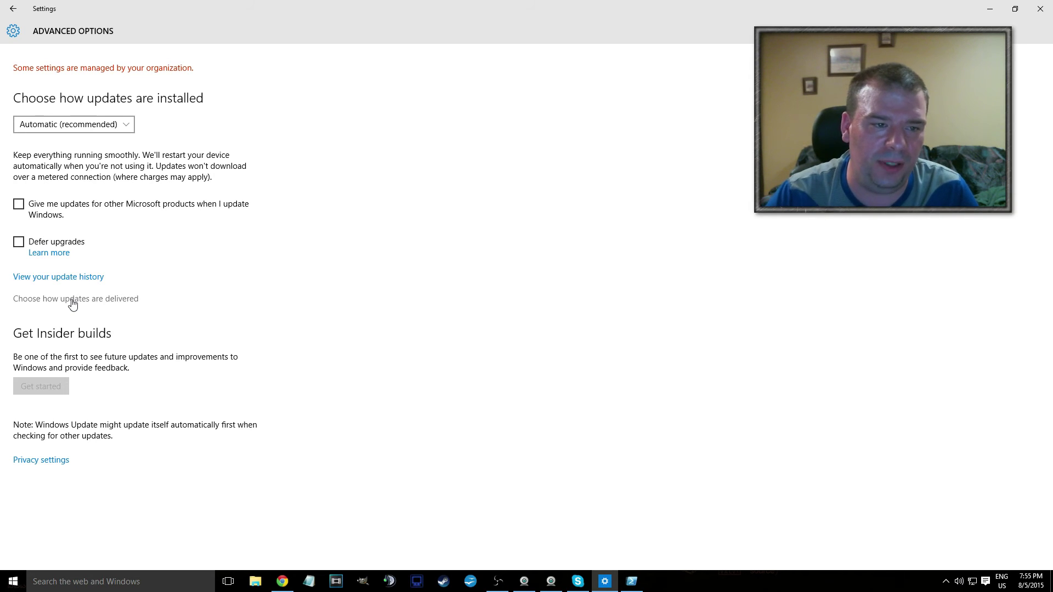
# Step: Confirm updates from more than one place is Off, then return to Advanced options
pyautogui.click(73, 304)
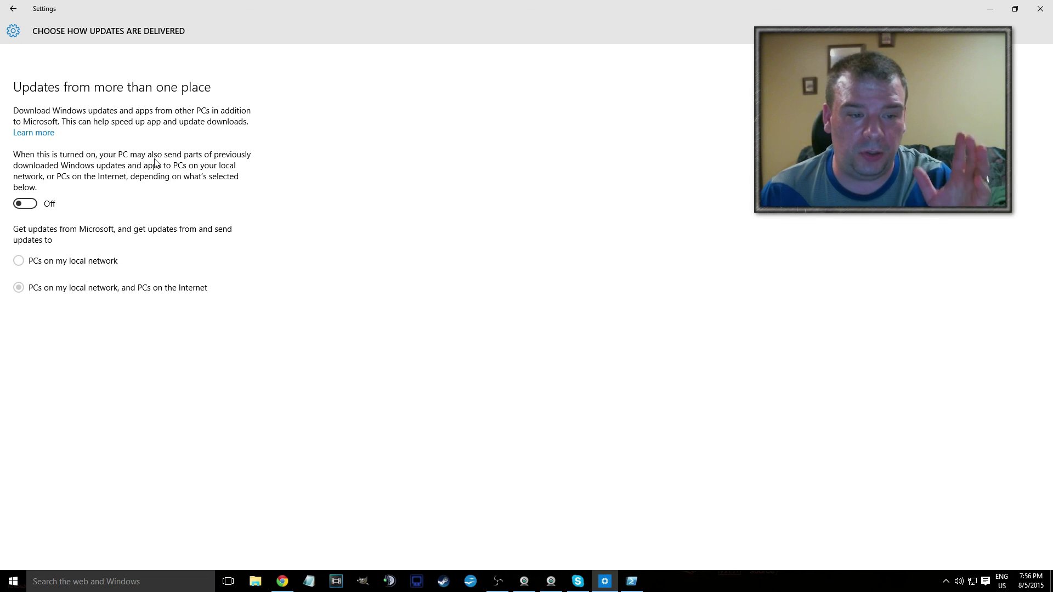
pyautogui.click(13, 8)
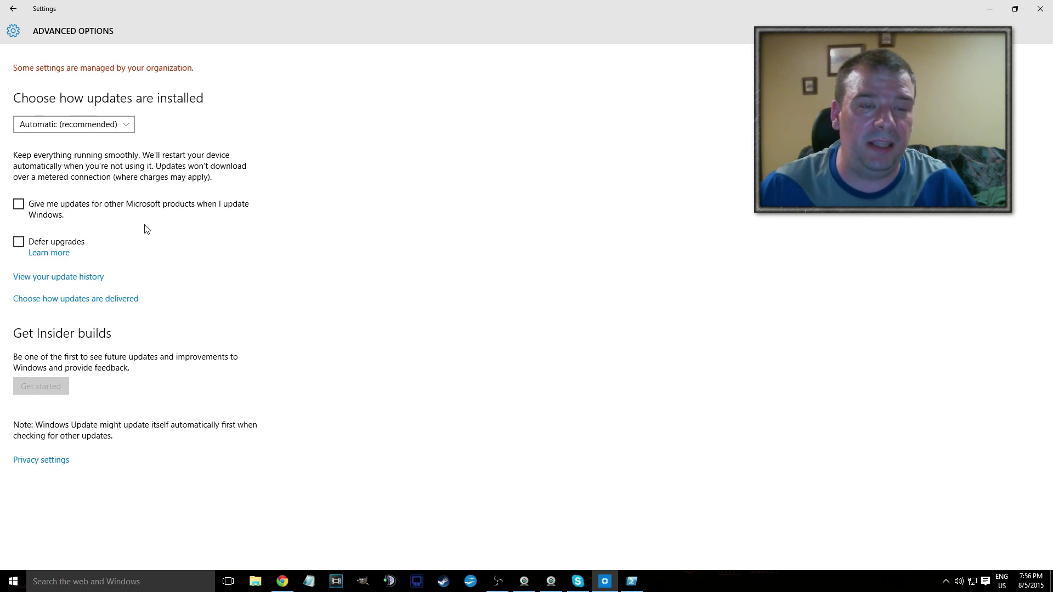